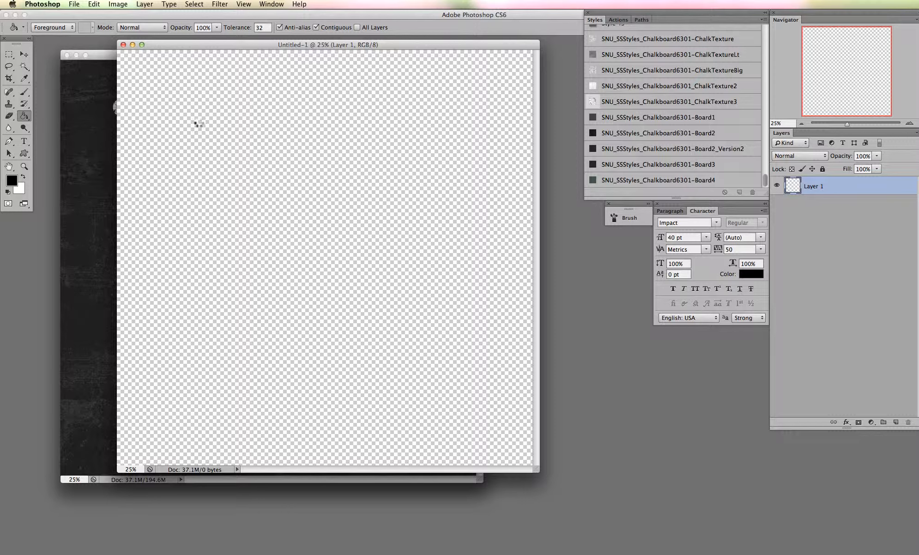
- Fill the empty Layer 1 with black and try the Board1 chalkboard style before applying SNU_SSStyles_Chalkboard6301-Board2
left_click(199, 124)
left_click_drag(448, 44, 467, 53)
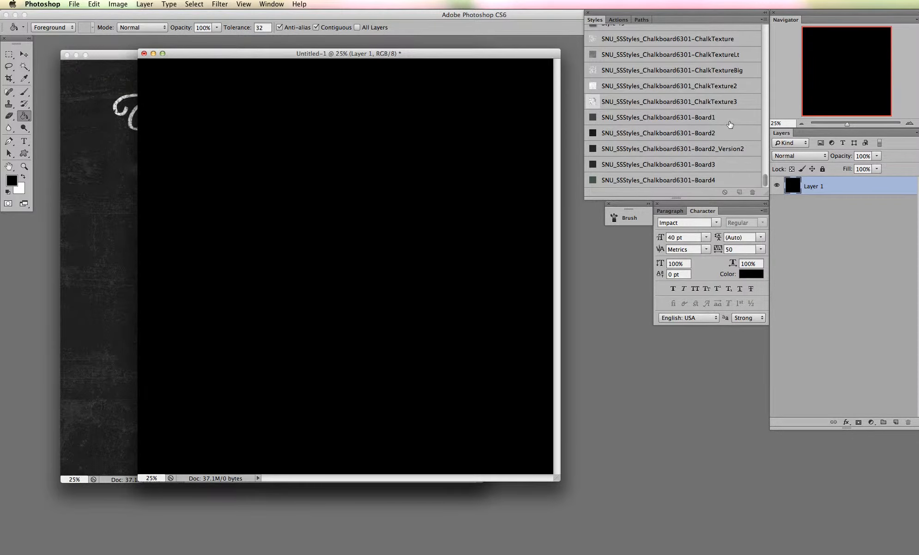
left_click(707, 122)
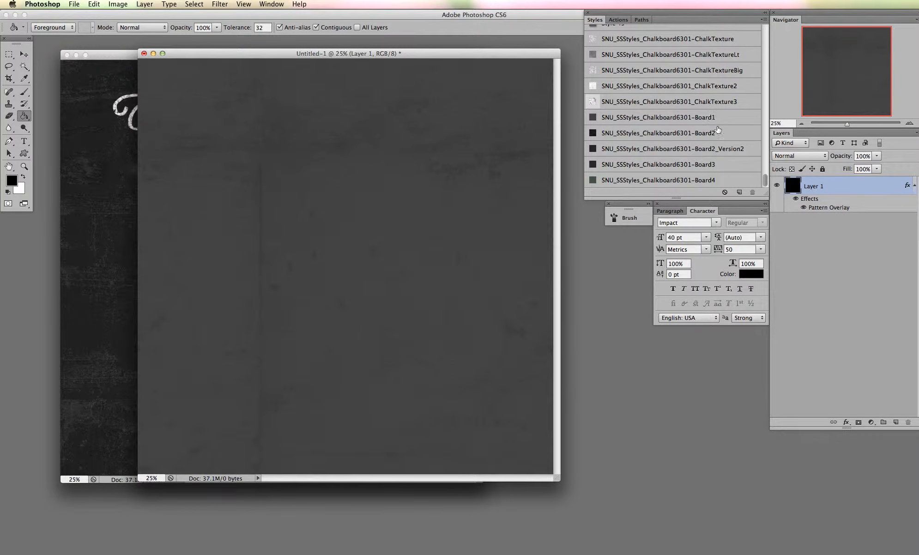
left_click(715, 134)
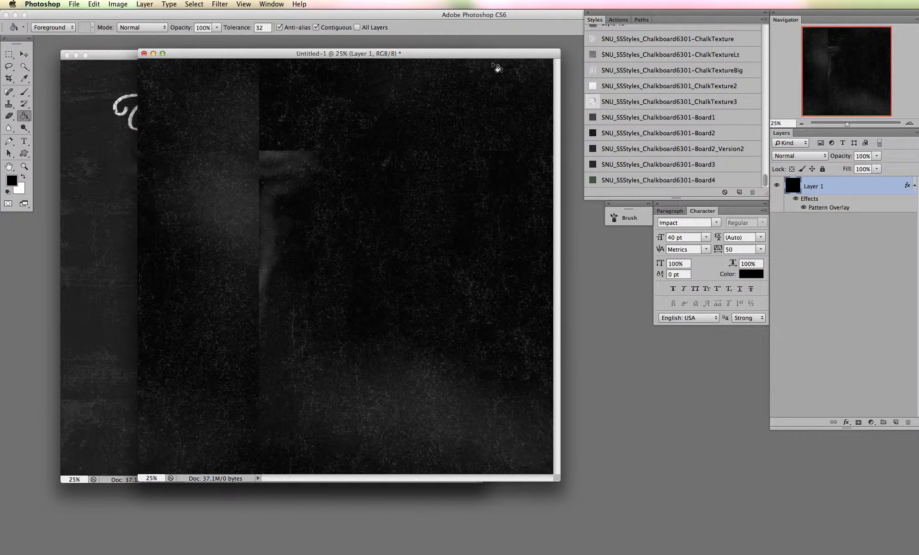
mouse_move(498, 55)
left_mouse_down()
mouse_move(517, 56)
mouse_move(507, 61)
left_mouse_up()
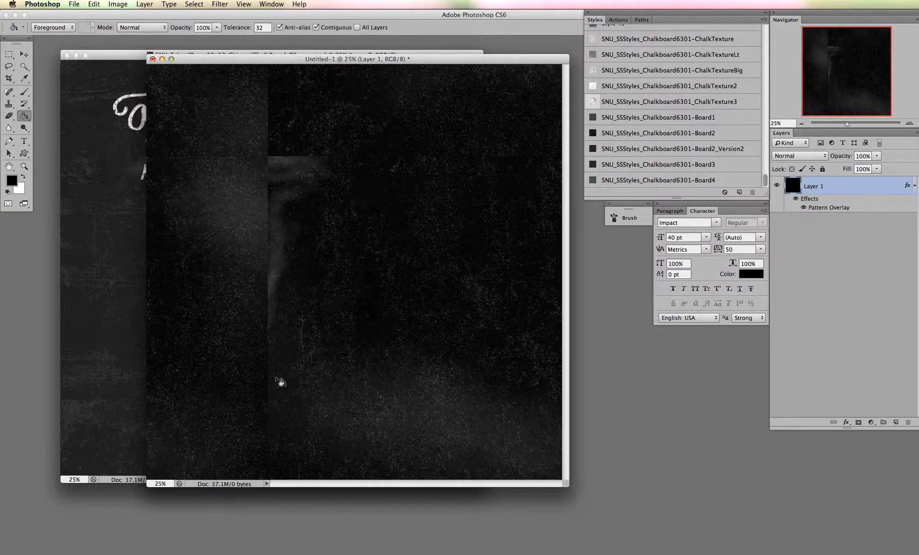
- Snap Layer 1's Pattern Overlay to the origin and accept the layer style settings
double_click(821, 209)
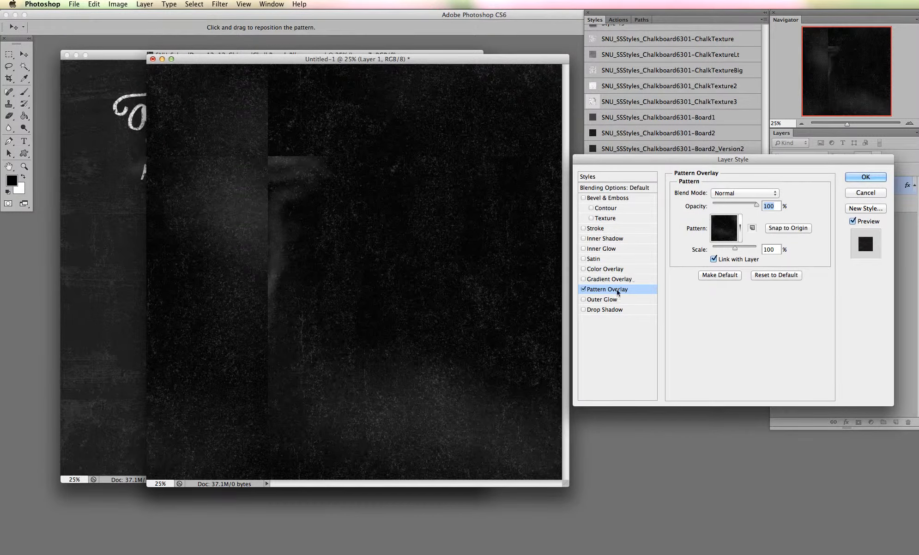
left_click(788, 228)
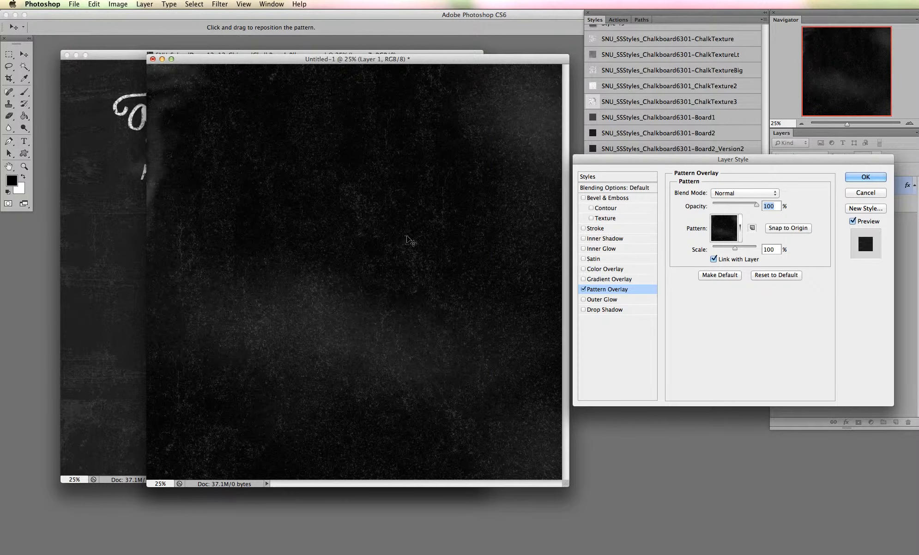
left_click_drag(410, 239, 428, 159)
left_click(775, 228)
key("Return")
key("g")
mouse_move(485, 62)
left_mouse_down()
mouse_move(502, 84)
mouse_move(478, 74)
mouse_move(487, 74)
left_mouse_up()
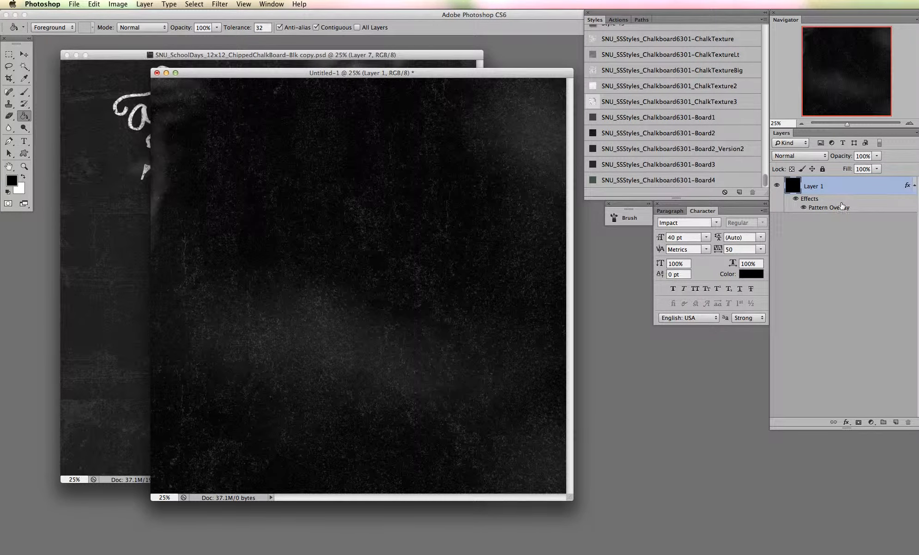
- Compare Layer 1 with its Pattern Overlay effect hidden and shown
left_click(804, 208)
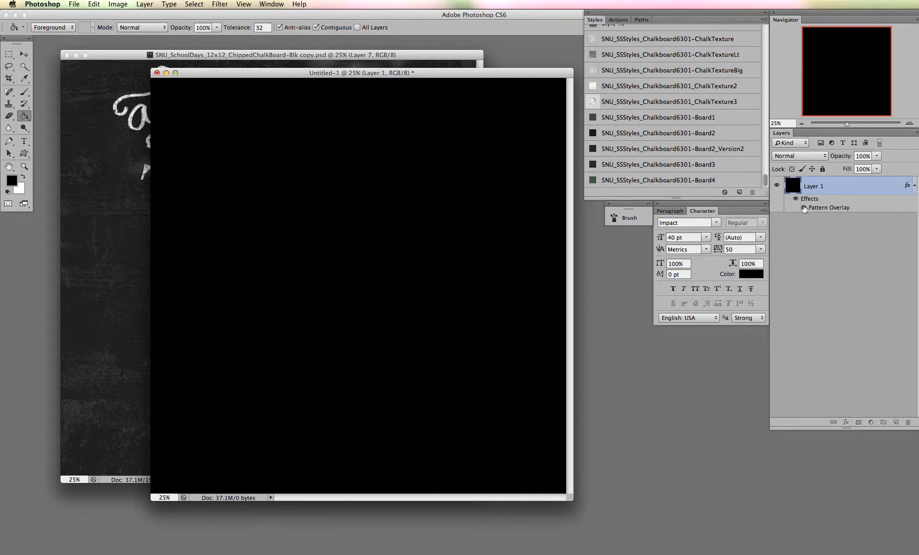
left_click(804, 208)
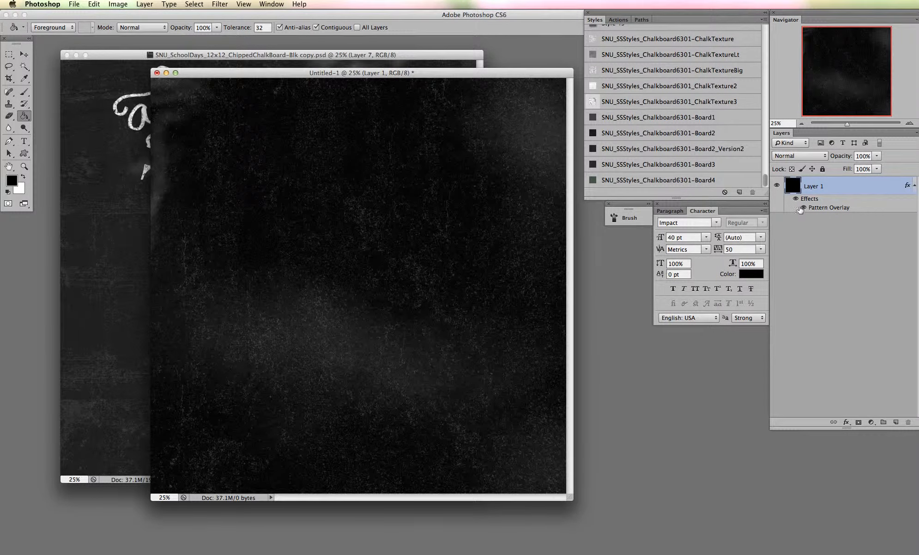
left_click(804, 208)
left_click(804, 209)
- Rasterize the layer style of Layer 1 and check the layer by toggling its visibility
double_click(850, 188)
left_click(883, 193)
right_click(882, 193)
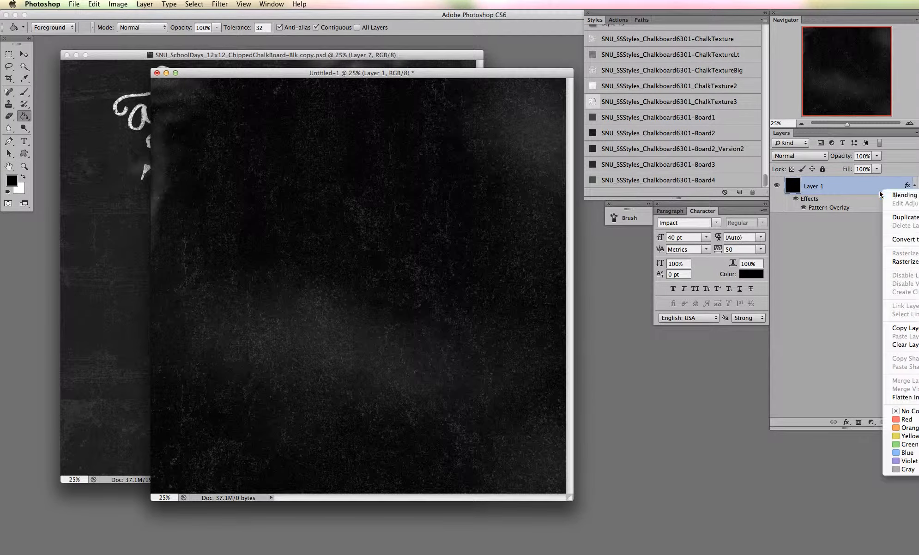
left_click(907, 262)
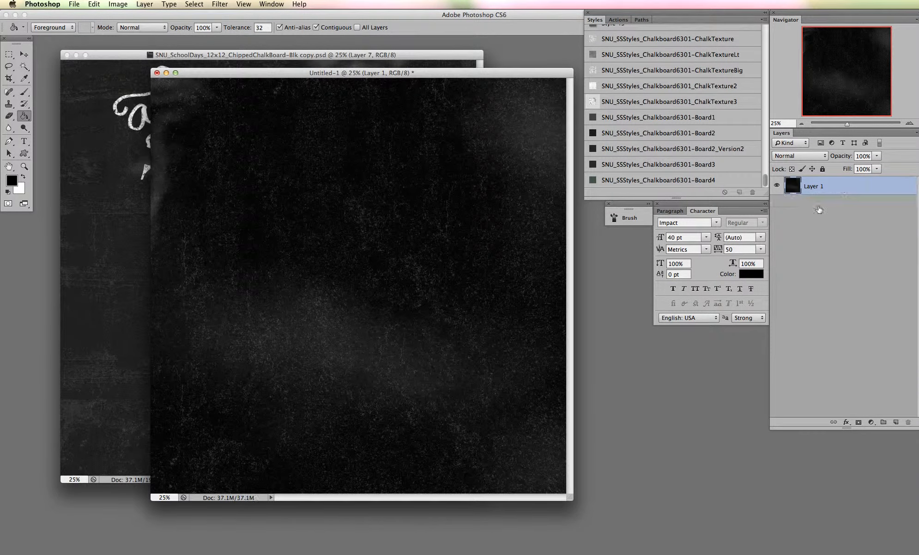
left_click(778, 186)
left_click(778, 186)
- View the lettering in the chipped chalkboard document, and return to the Untitled-1 document
mouse_move(507, 78)
left_mouse_down()
mouse_move(529, 84)
mouse_move(497, 83)
left_mouse_up()
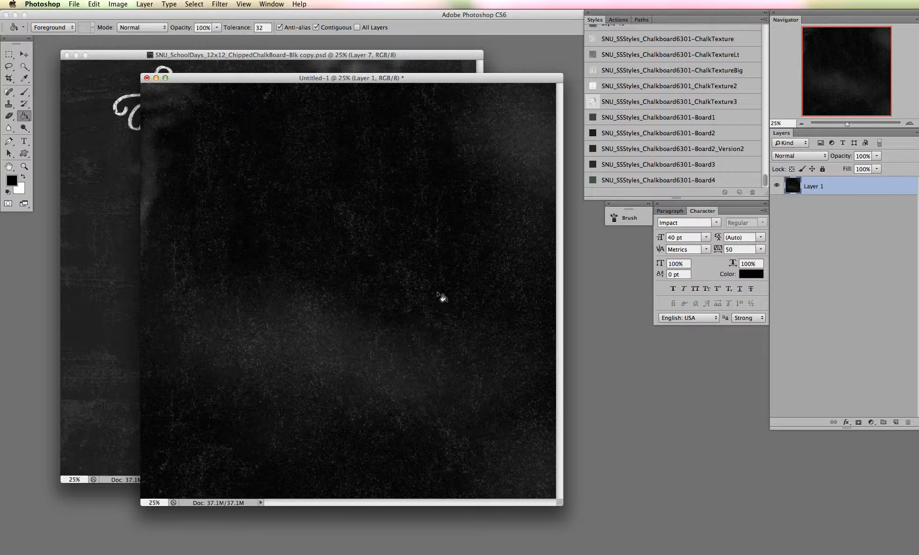
left_click_drag(429, 78, 497, 77)
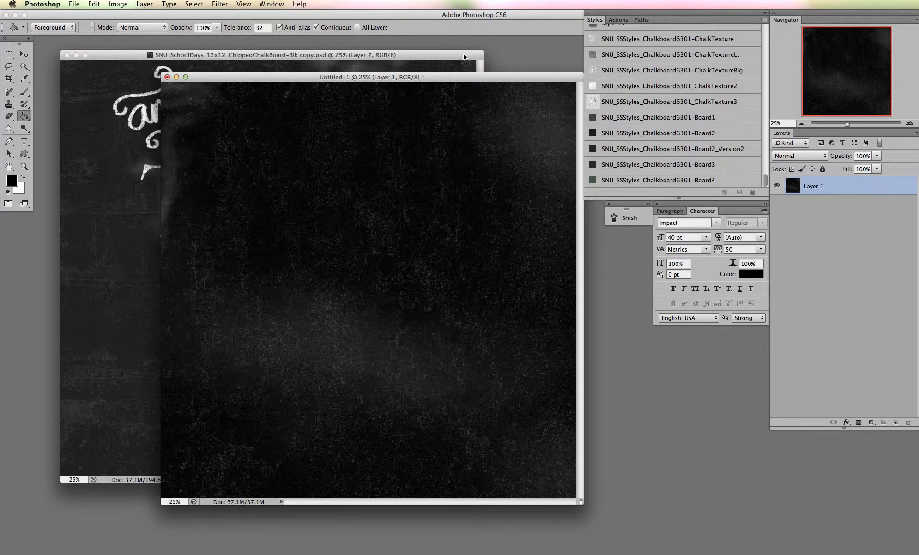
left_click(464, 58)
mouse_move(434, 58)
left_mouse_down()
mouse_move(444, 57)
mouse_move(431, 58)
left_mouse_up()
left_click_drag(512, 82, 508, 85)
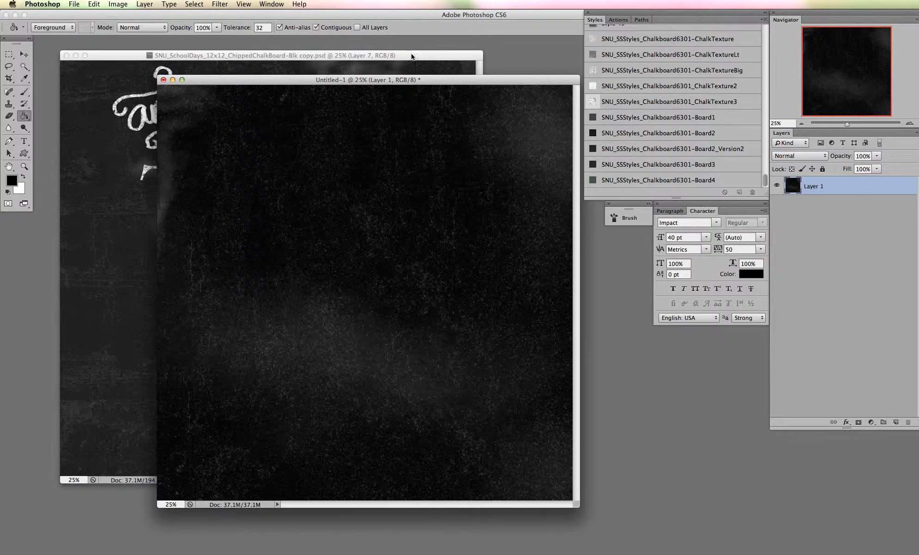
left_click(397, 79)
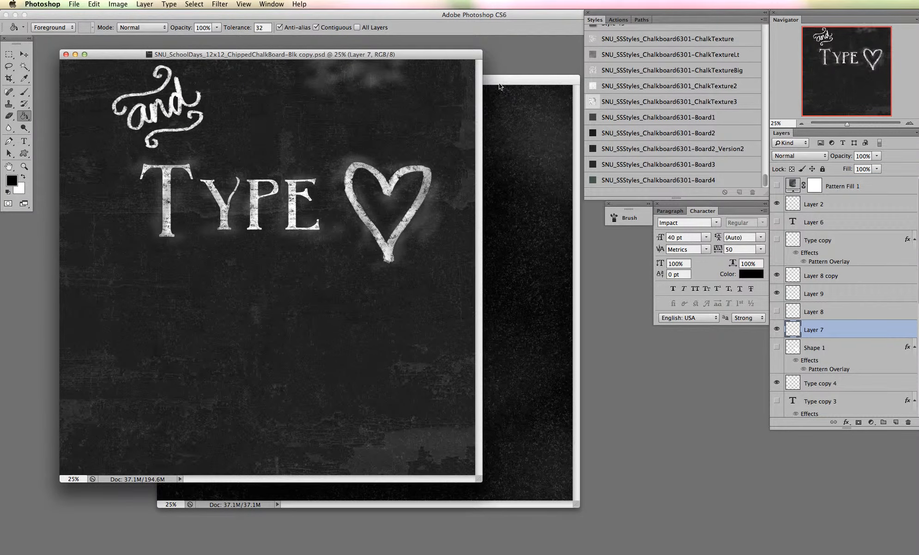
left_click_drag(501, 82, 447, 78)
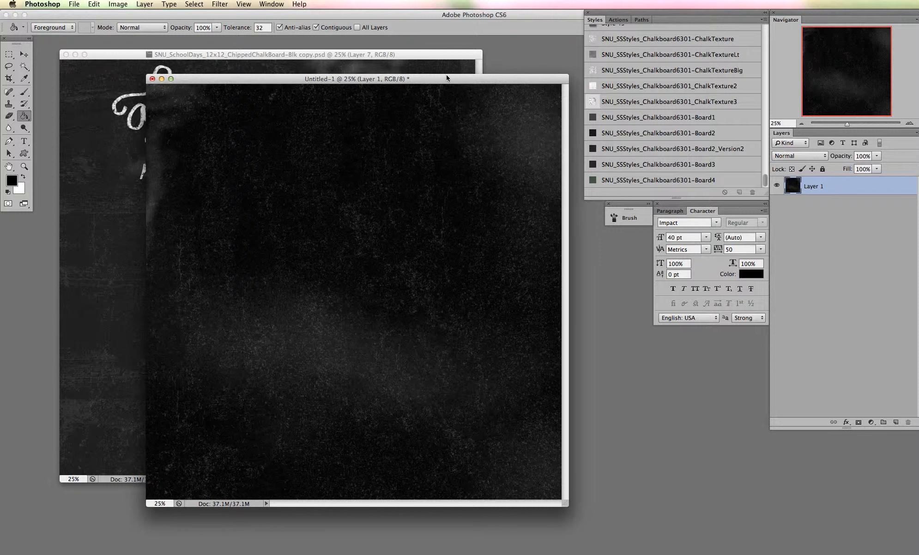
- Set the Horizontal Type tool to the Chalkduster font at 48 pt
left_click(25, 142)
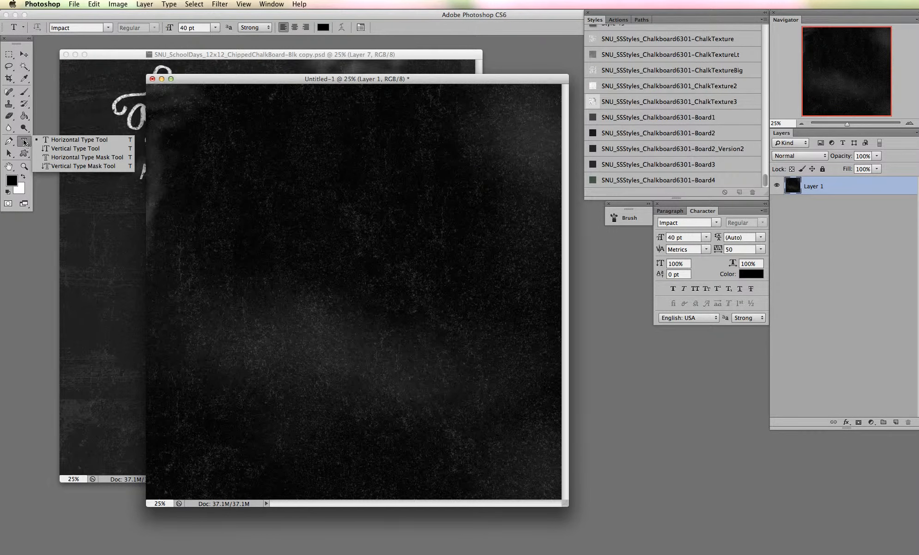
left_click(107, 30)
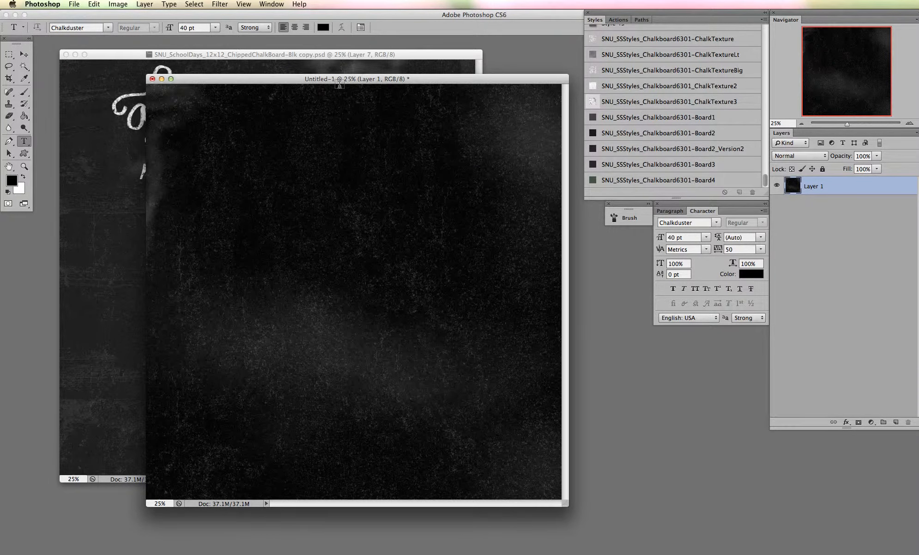
left_click_drag(342, 81, 340, 82)
left_click(213, 26)
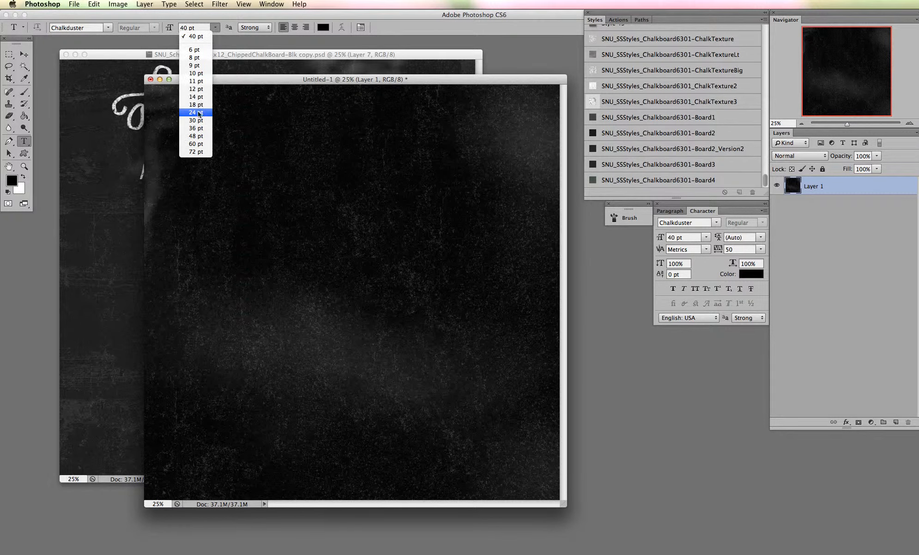
left_click(196, 136)
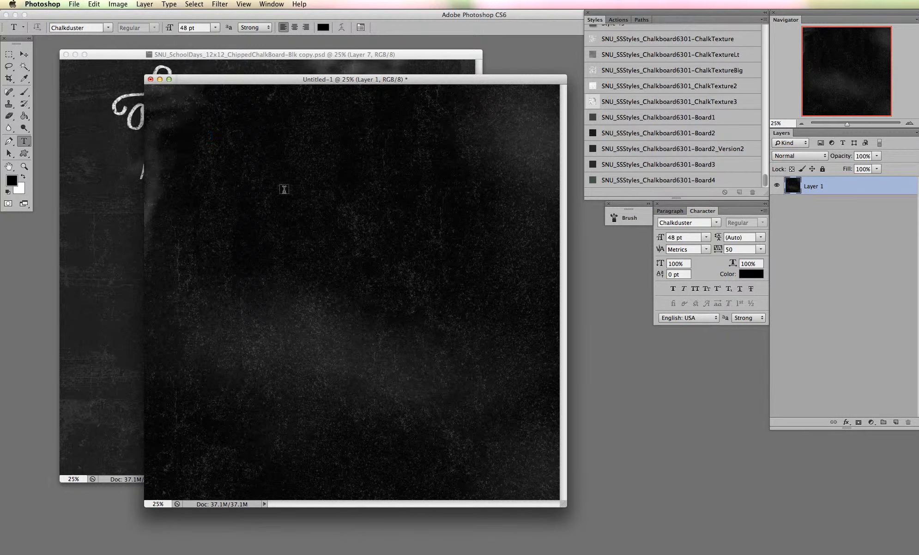
- Discard the empty text layer and set the text colour to white
left_click(276, 213)
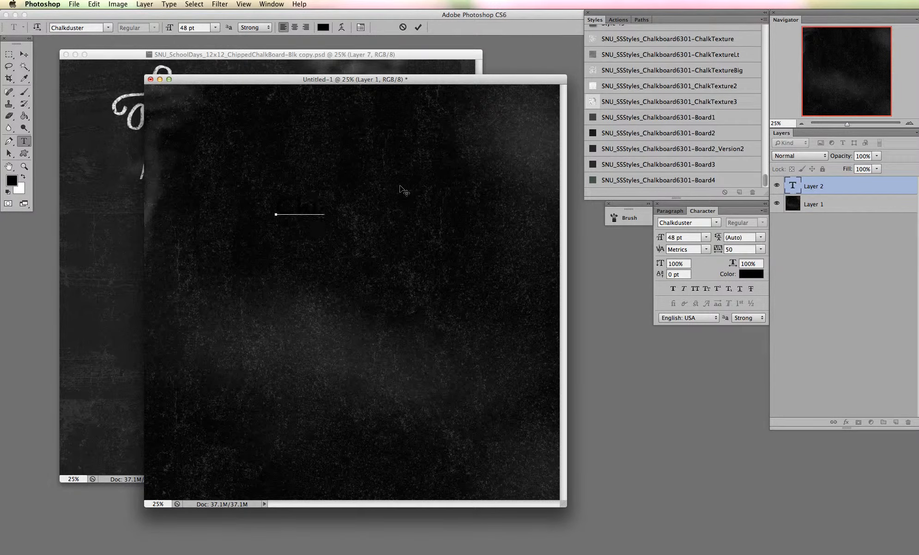
left_click(403, 27)
left_click(324, 27)
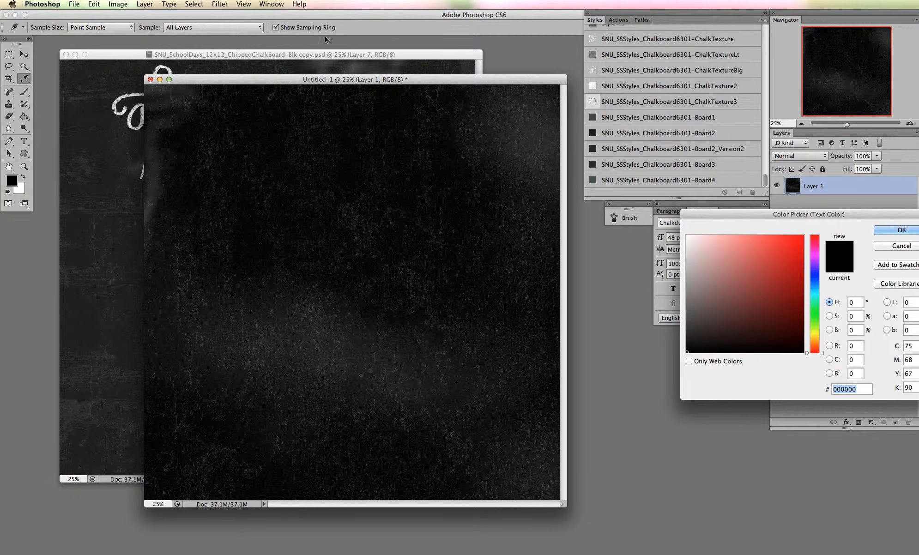
left_click_drag(711, 260, 687, 235)
left_click(894, 231)
- Add the text "Chalkduster" in the upper part of the black chalkboard
left_click(281, 206)
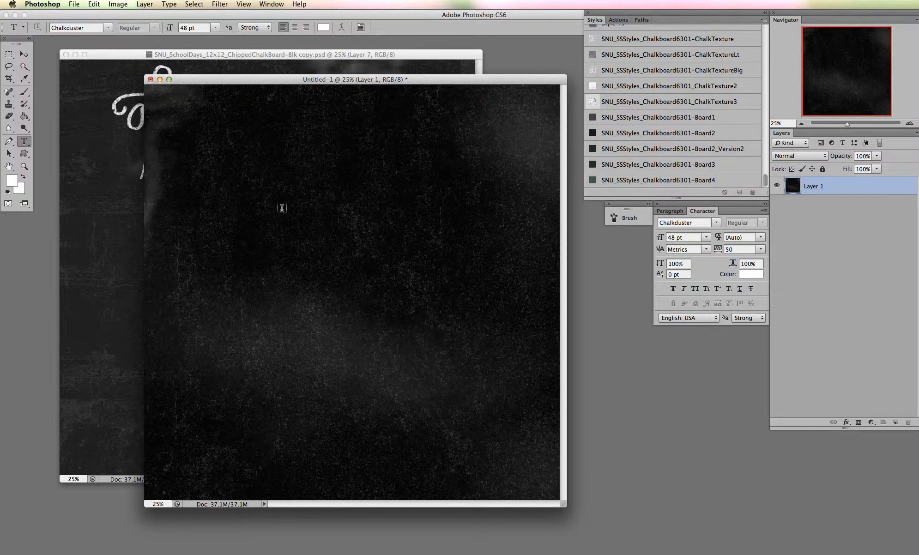
type("Cha")
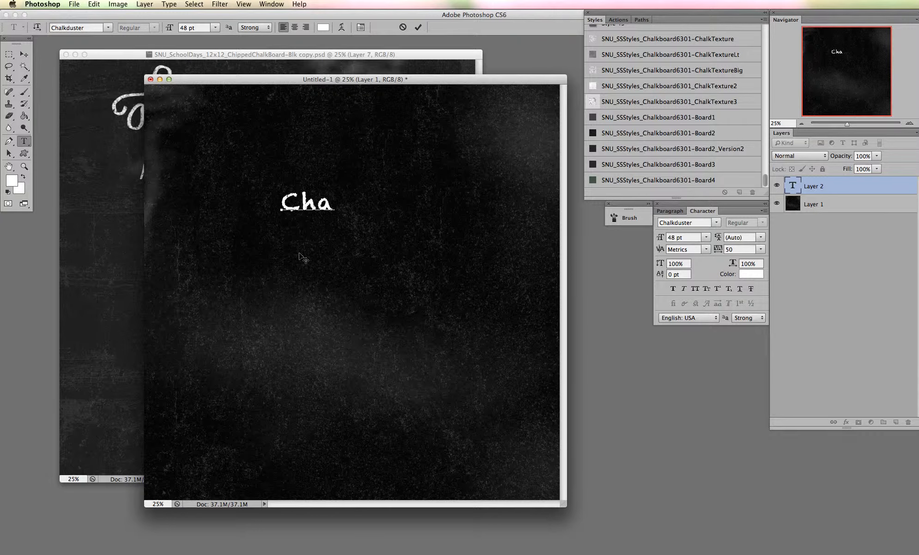
type("lkdu")
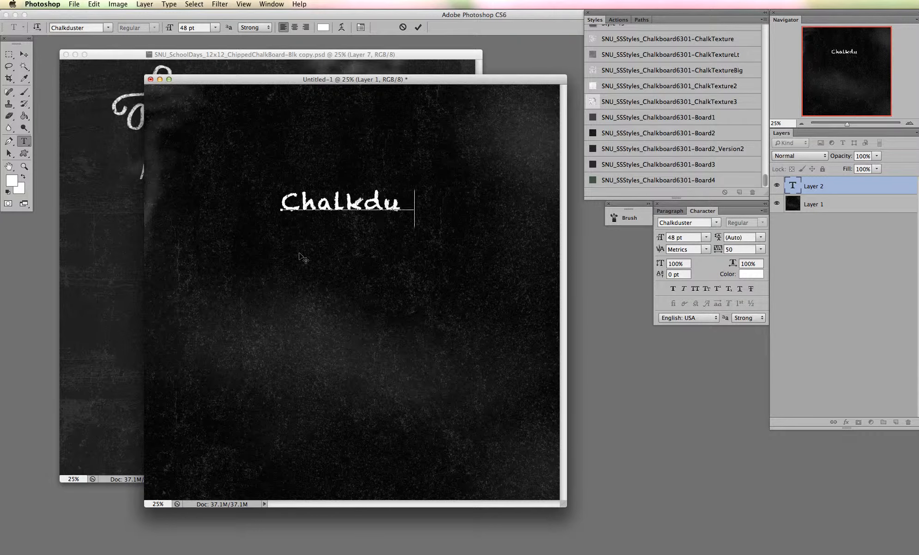
type("ster")
left_click(418, 28)
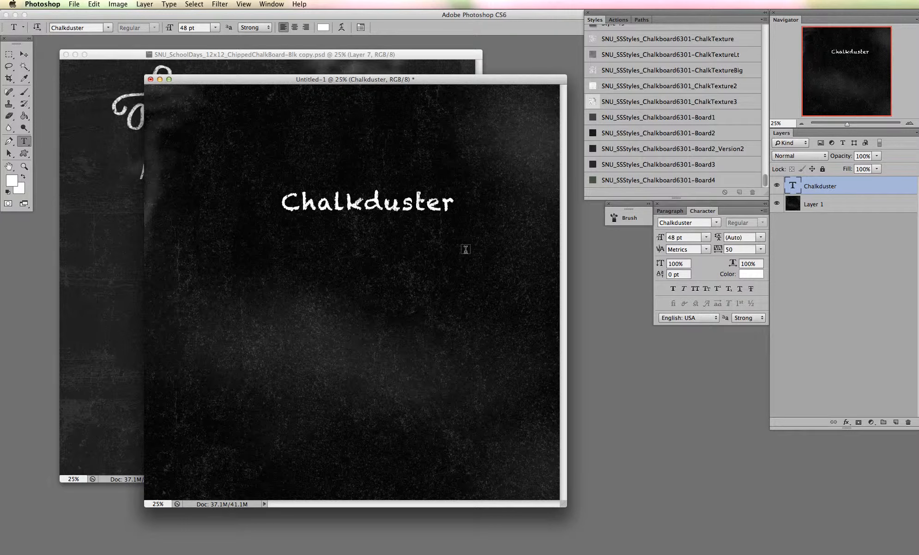
- Move the "Chalkduster" text higher on the chalkboard with the Move tool
left_click(24, 54)
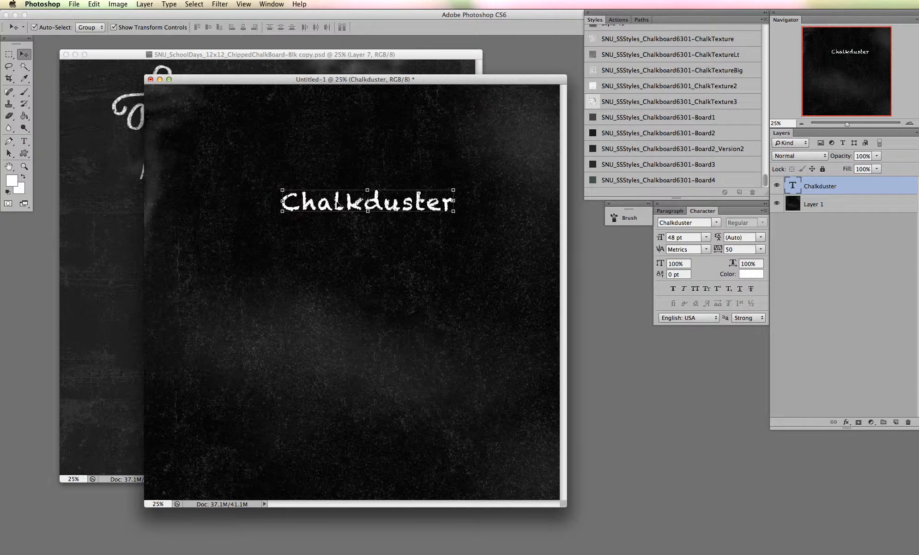
left_click_drag(338, 203, 336, 159)
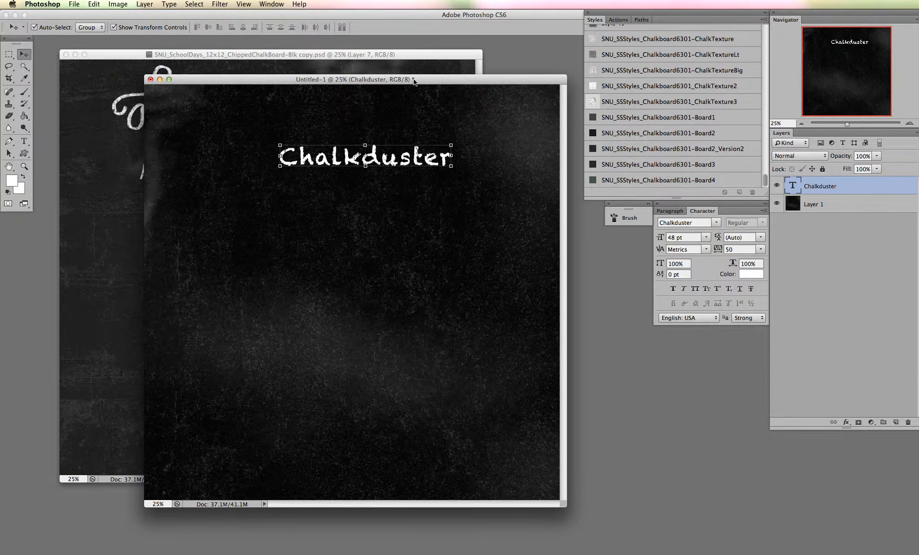
left_click_drag(414, 82, 423, 81)
left_click_drag(342, 162, 361, 133)
- In the chipped chalkboard document, add the text "Font" in white 100 pt Birmingham titling type and position it below the word "Type"
left_click_drag(376, 57, 428, 56)
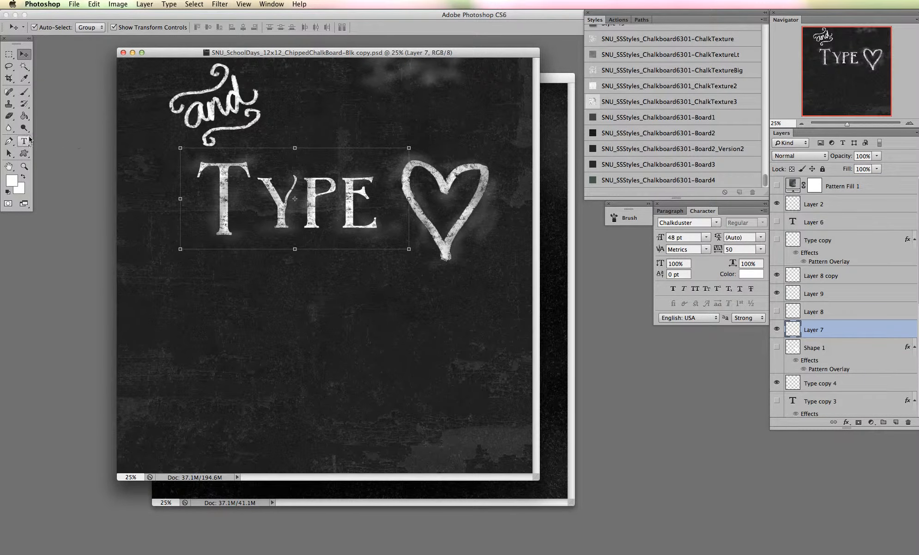
left_click(223, 213)
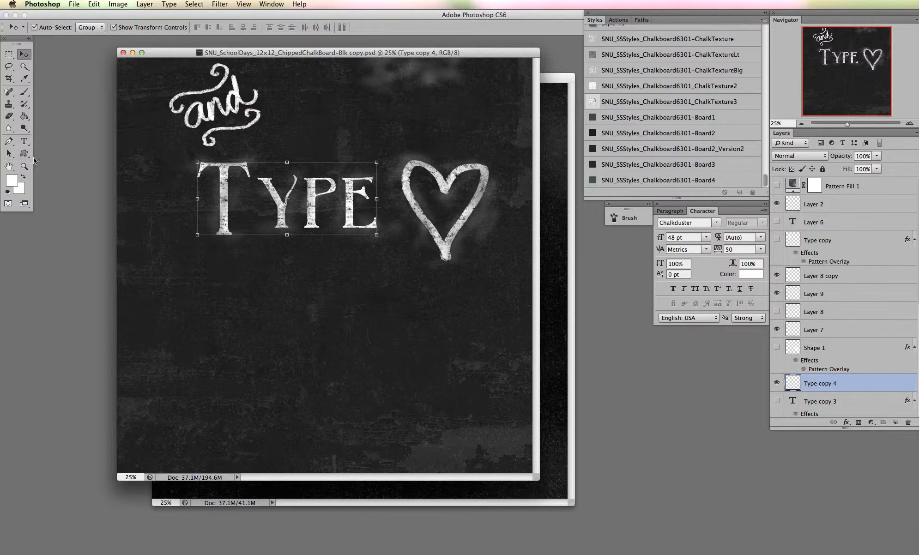
left_click(24, 142)
left_click(109, 28)
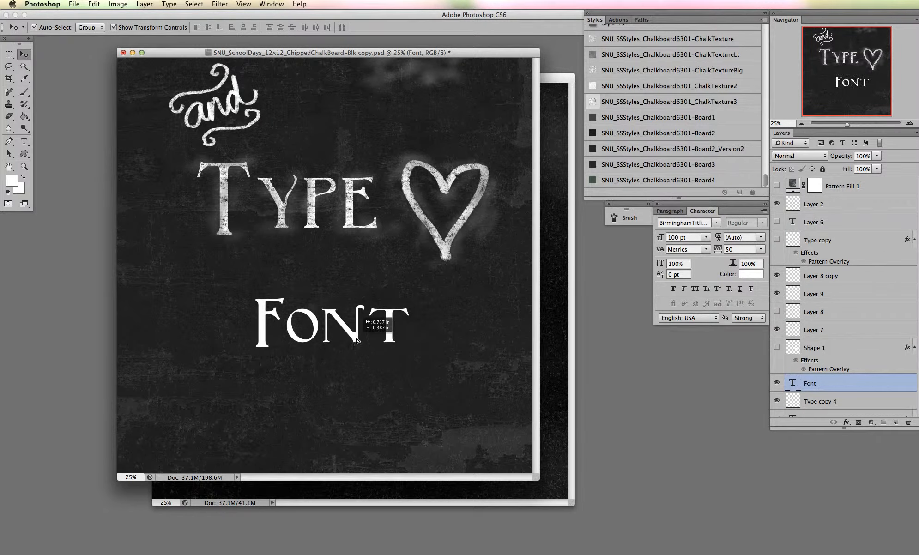
left_click_drag(468, 48, 478, 35)
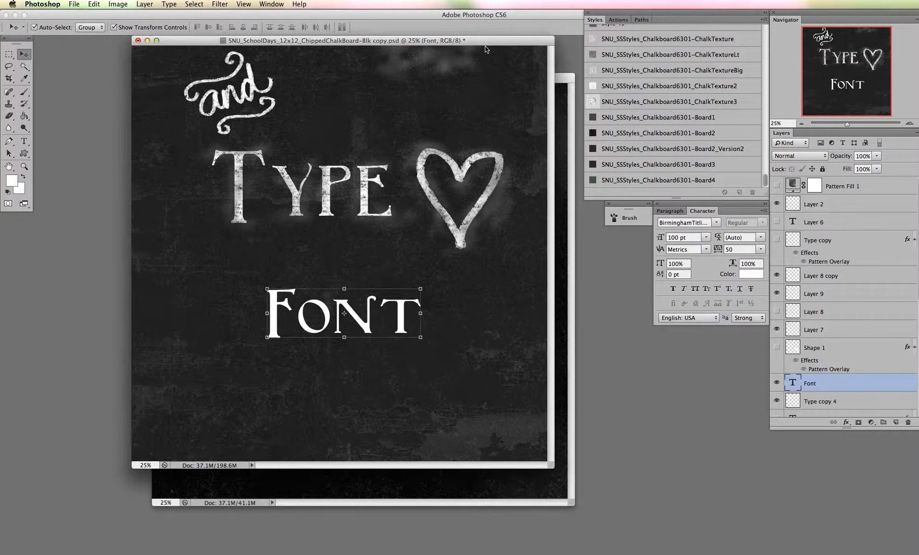
left_click_drag(395, 329, 375, 335)
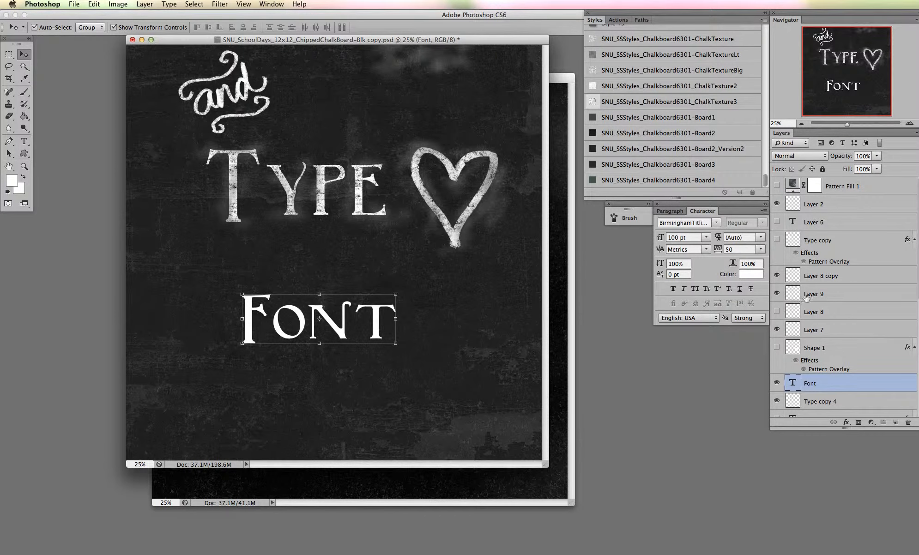
- Rasterize the "Font" type layer and nudge the word slightly to the right
double_click(852, 389)
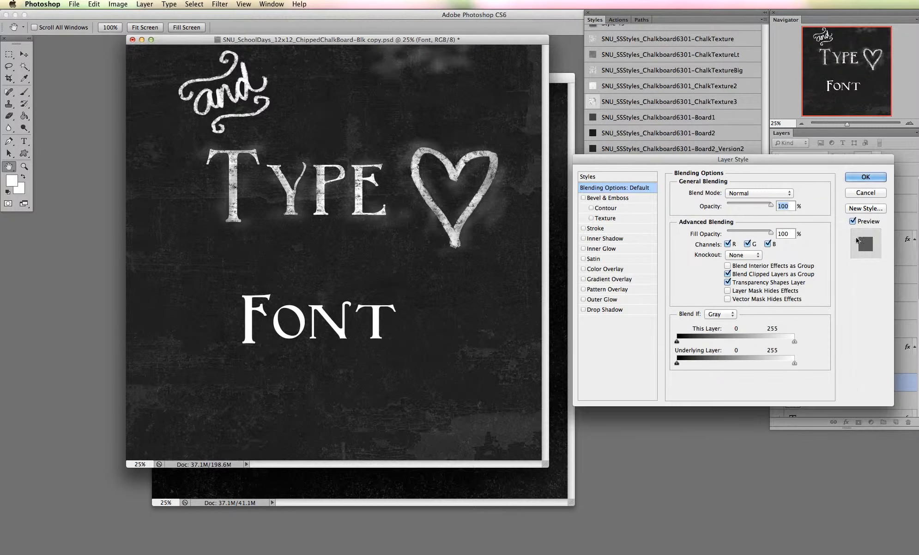
key("Escape")
right_click(867, 383)
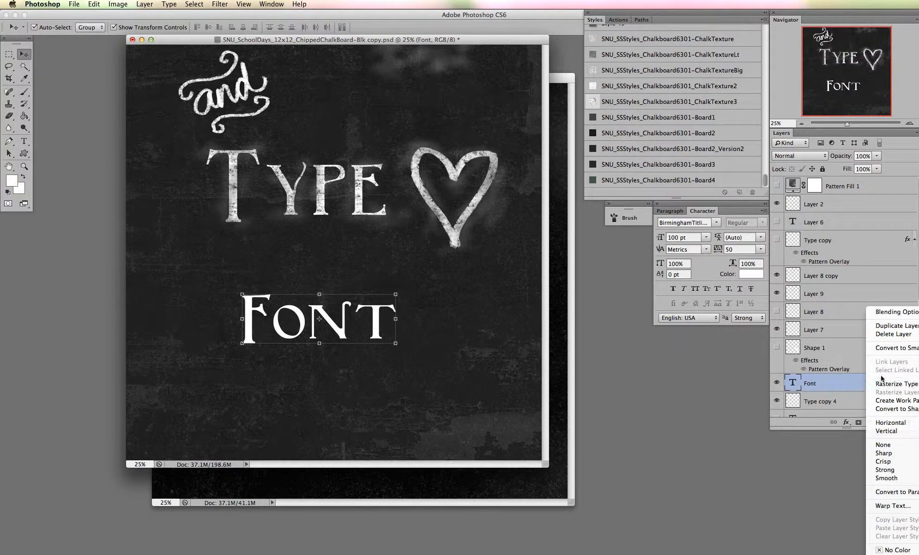
left_click(869, 388)
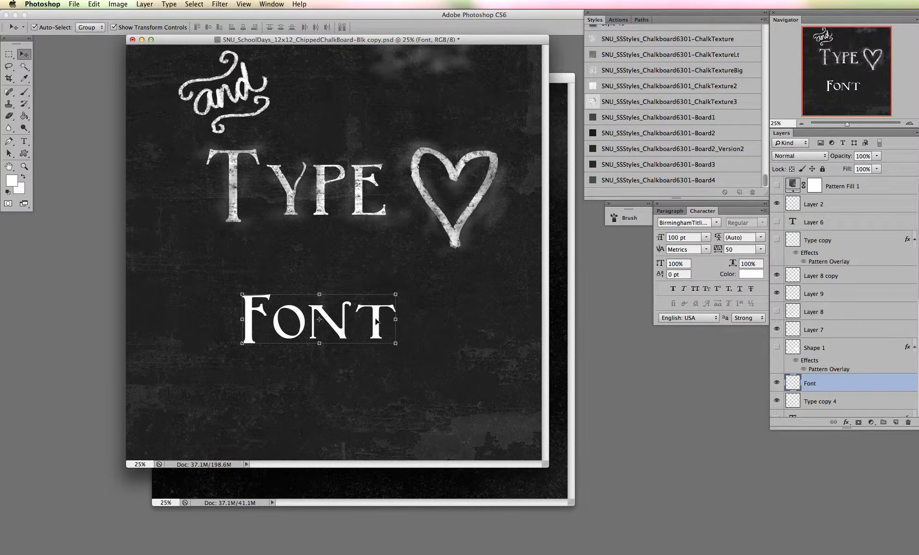
left_click_drag(377, 315, 380, 316)
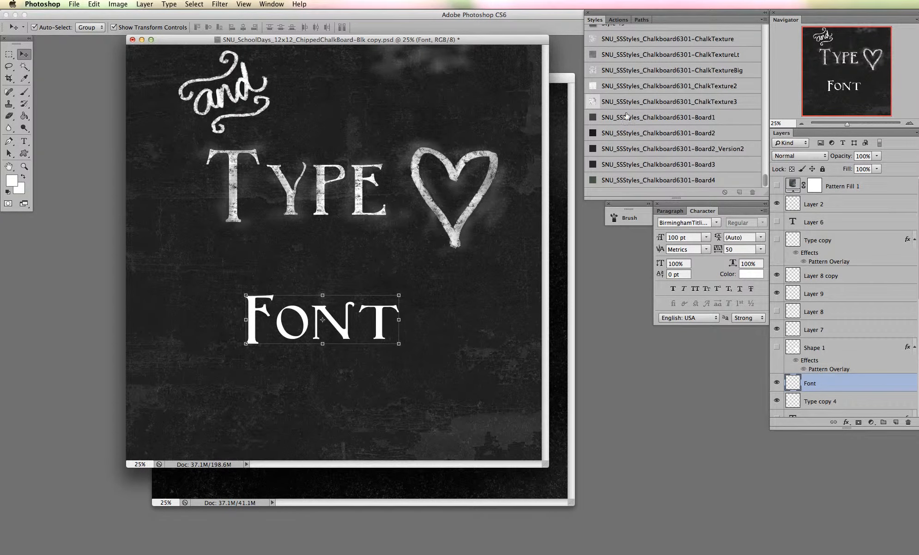
- Try the ChalkTexture3, ChalkTexture, ChalkTextureBig and ChalkTextureLt layer styles on the "Font" layer
left_click(649, 105)
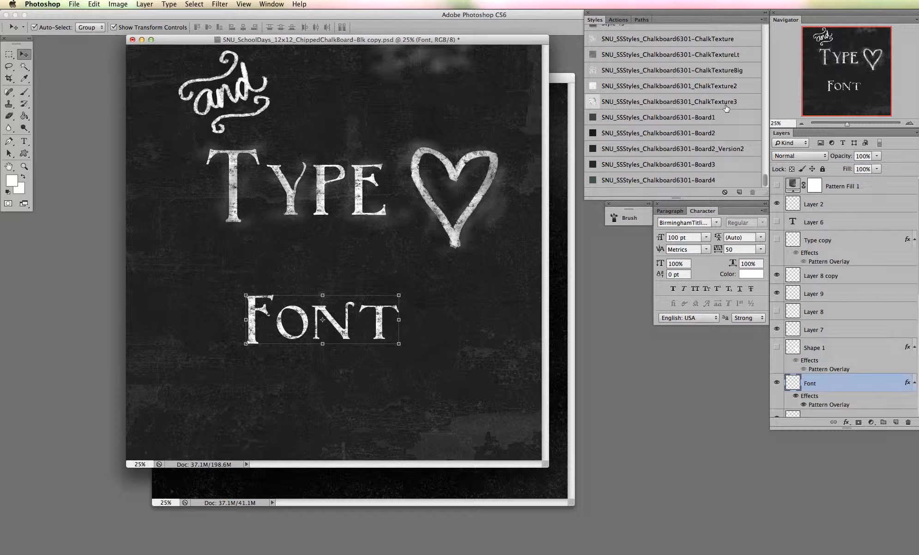
left_click(738, 42)
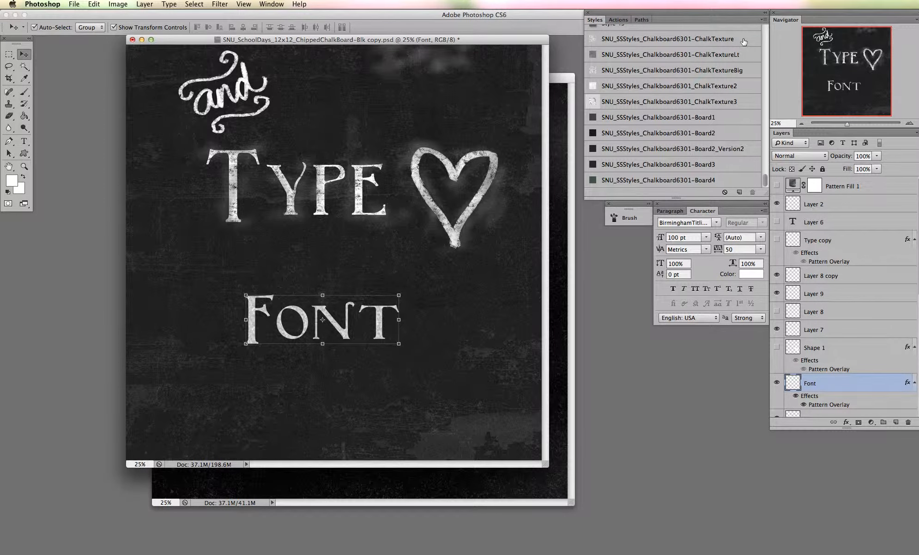
left_click(741, 71)
left_click(745, 55)
left_click(744, 38)
left_click(744, 56)
left_click(744, 71)
left_click(744, 55)
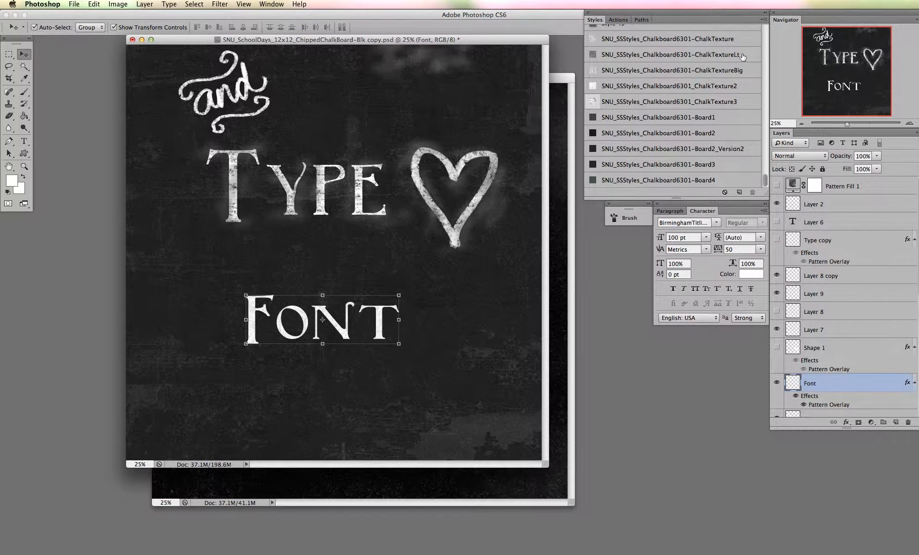
left_click(746, 59)
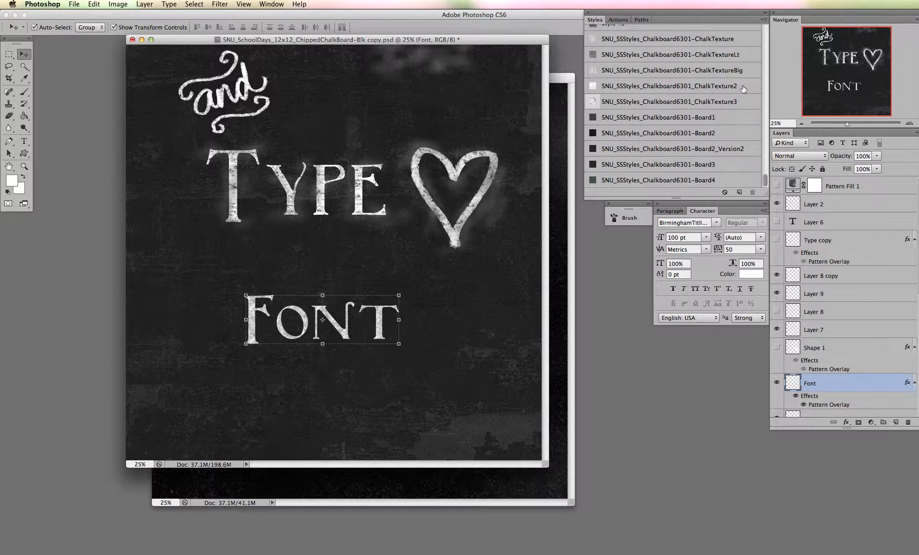
- Compare the chalk textures at 33.33% zoom and apply the SNU_SSStyles_Chalkboard6301_ChalkTexture3 style to the "Font" layer
key("super+plus")
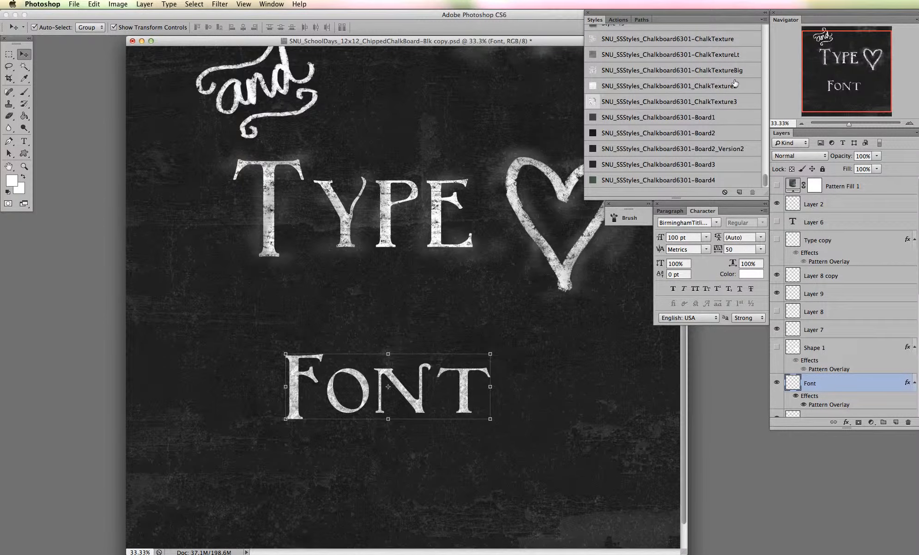
left_click_drag(530, 40, 457, 26)
left_click_drag(611, 333, 612, 357)
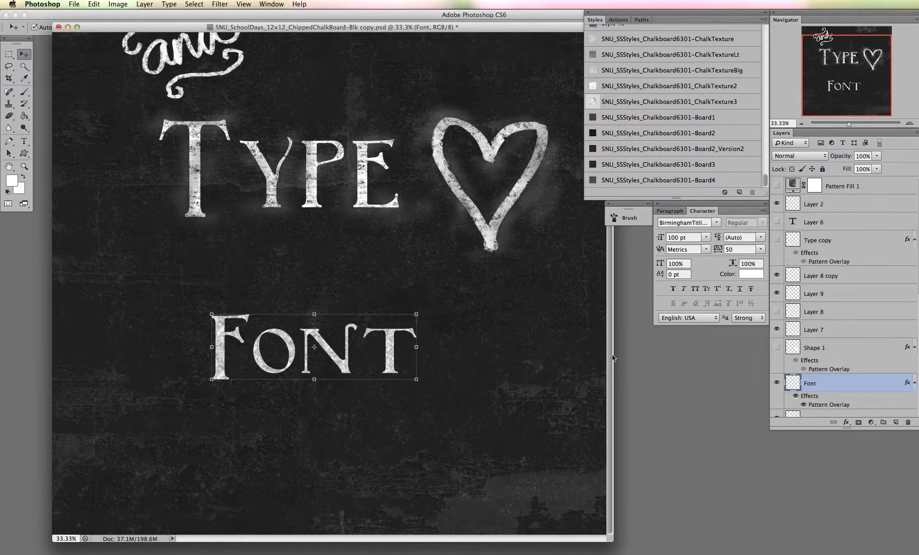
left_click(746, 59)
left_click(745, 73)
left_click(743, 89)
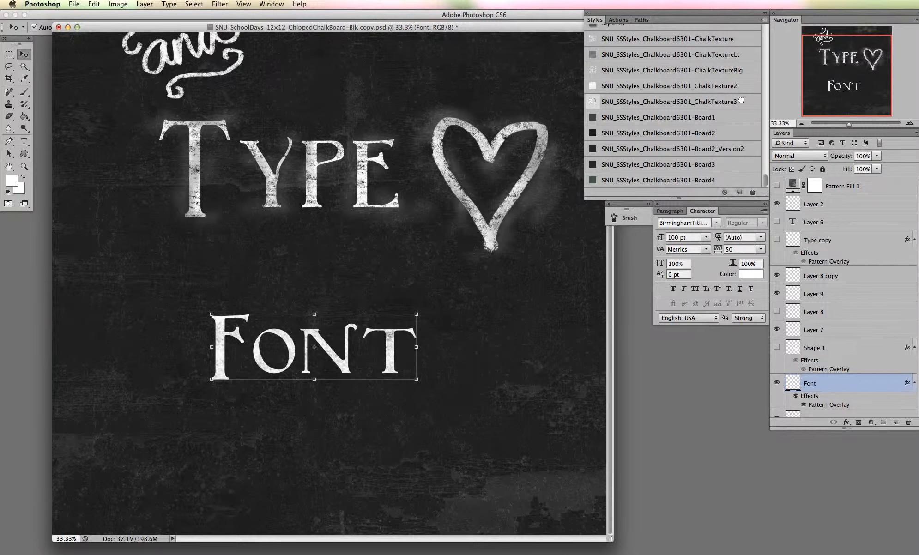
left_click(741, 102)
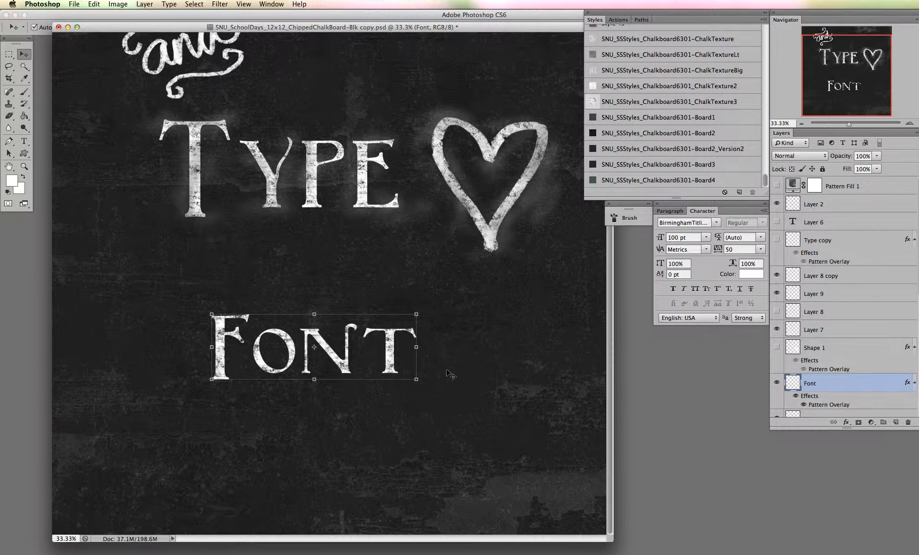
- Rasterize the layer style of the "Font" layer
key("super+minus")
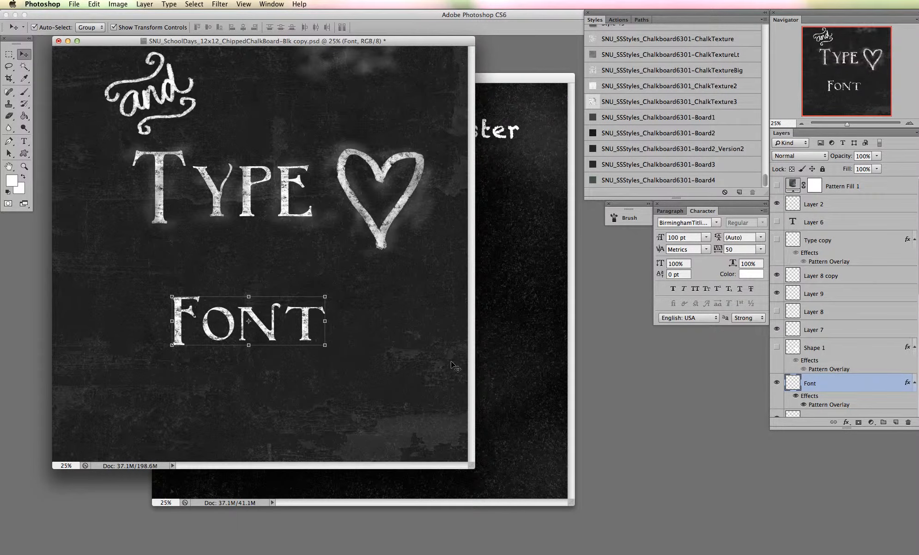
left_click_drag(436, 41, 515, 44)
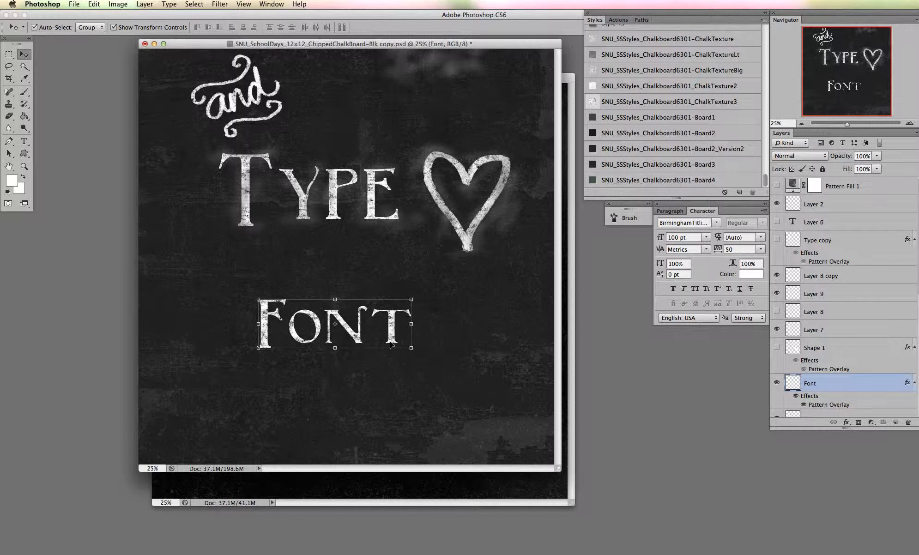
double_click(856, 382)
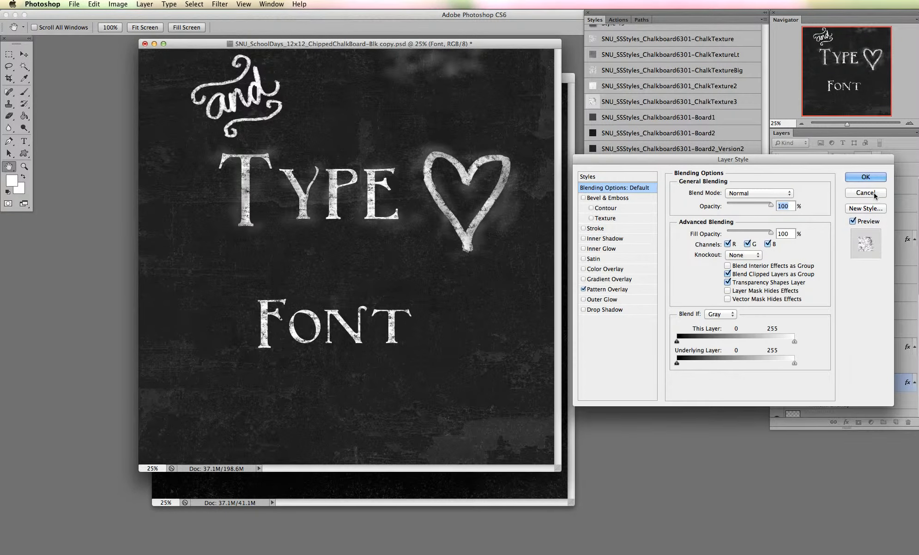
left_click(872, 183)
right_click(848, 388)
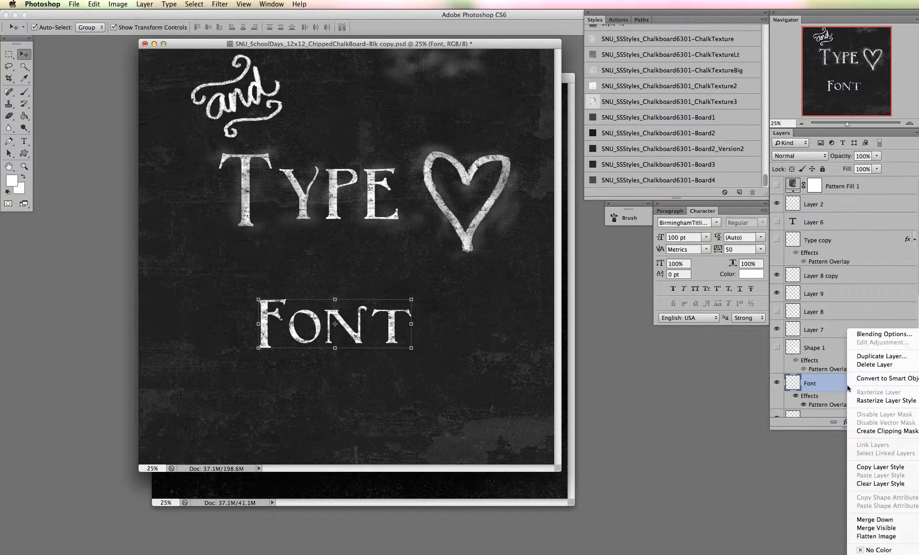
left_click(868, 401)
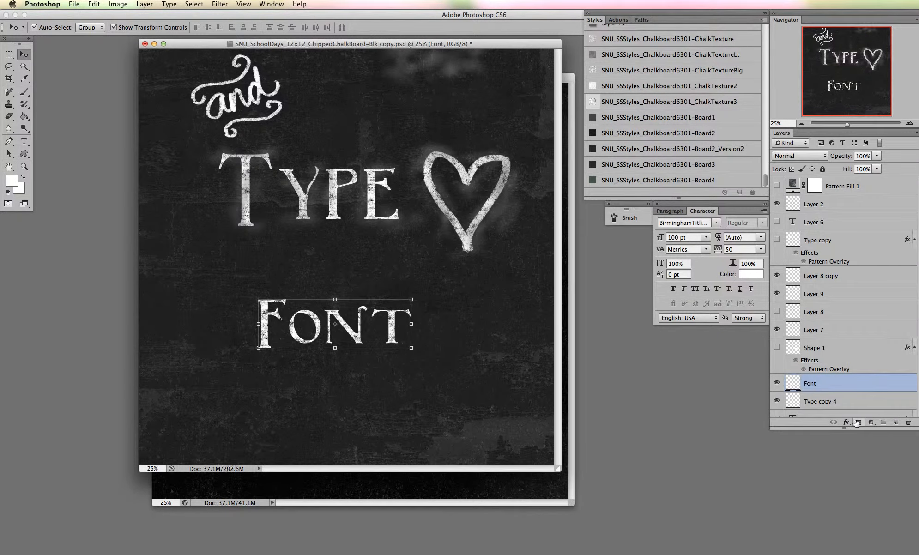
- Lightly erase parts of the "Font" lettering using the Eraser tool with the Soft Mechanical 100 pixels brush
left_click(10, 117)
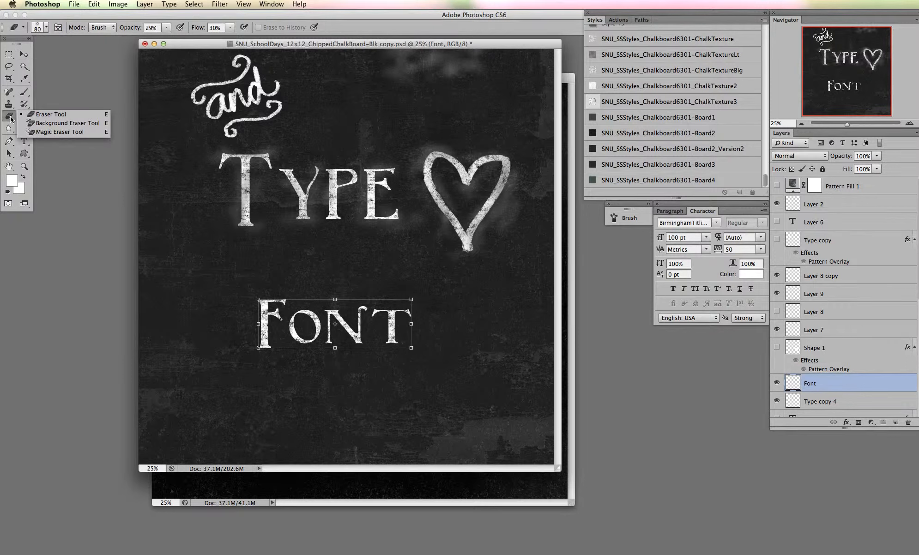
left_click(46, 29)
left_click_drag(217, 127, 224, 411)
scroll(224, 409, "up", 10)
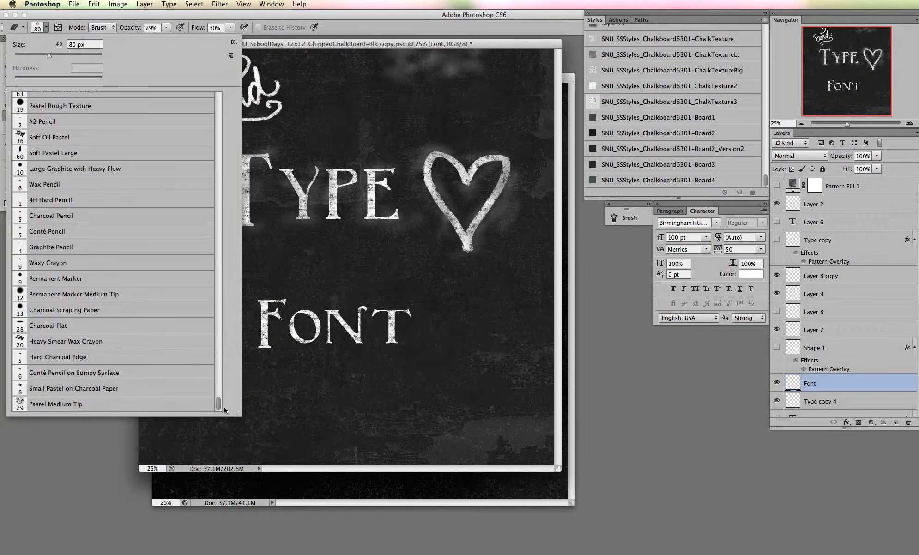
scroll(225, 395, "up", 2)
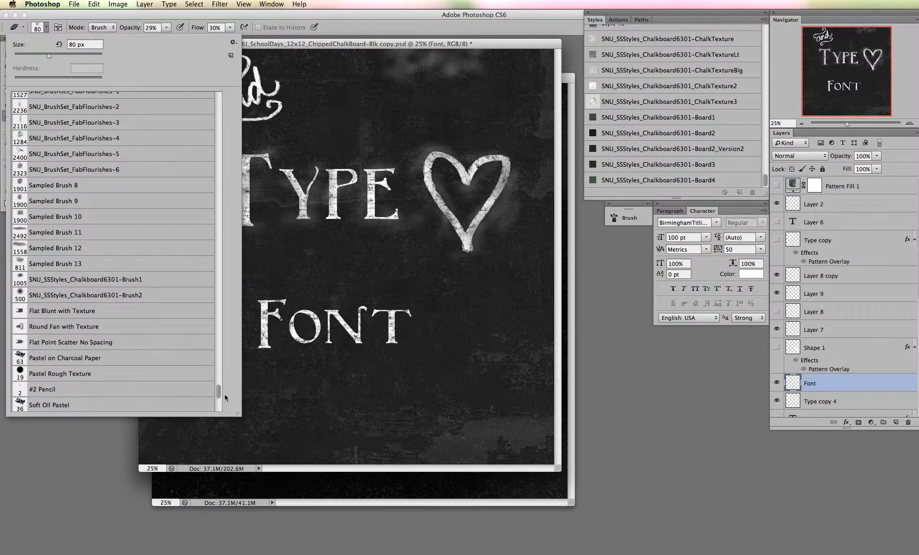
scroll(224, 394, "up", 10)
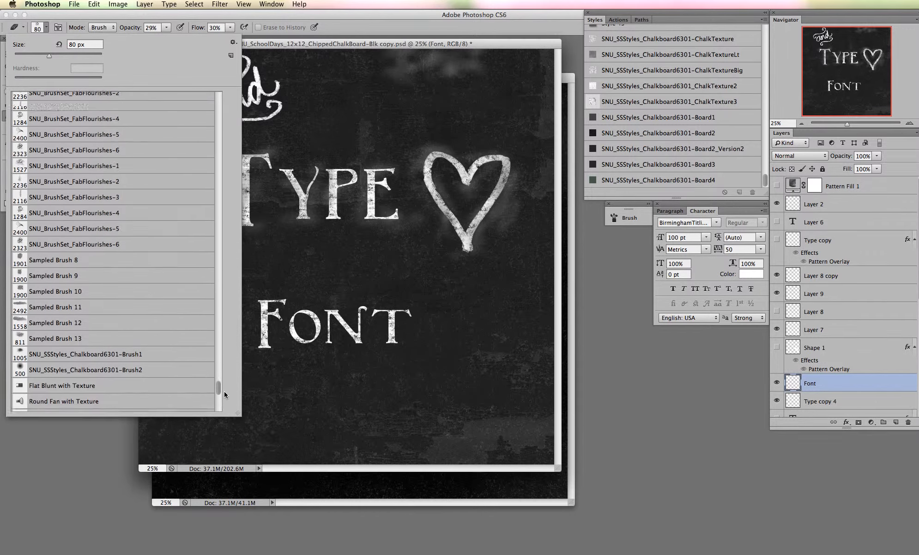
scroll(226, 384, "down", 20)
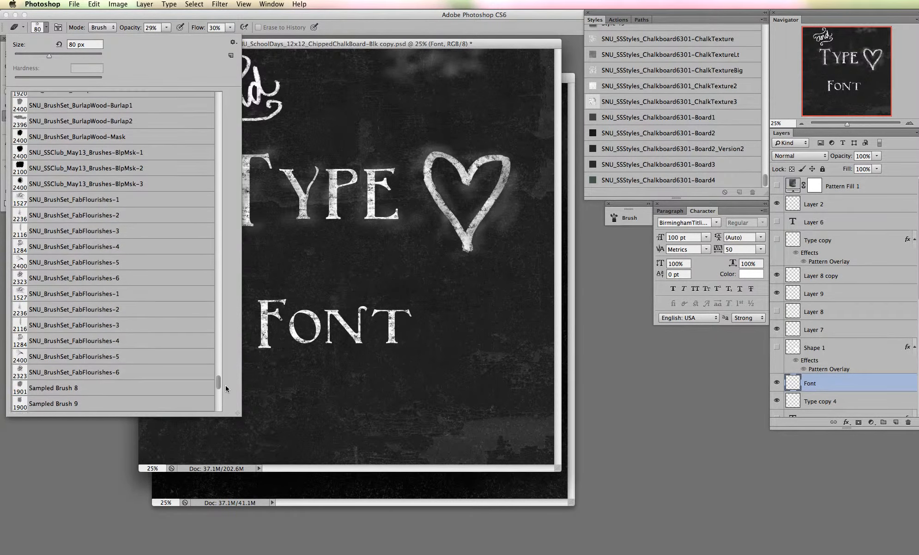
mouse_move(221, 401)
left_mouse_down()
mouse_move(211, 174)
mouse_move(218, 99)
mouse_move(220, 126)
left_mouse_up()
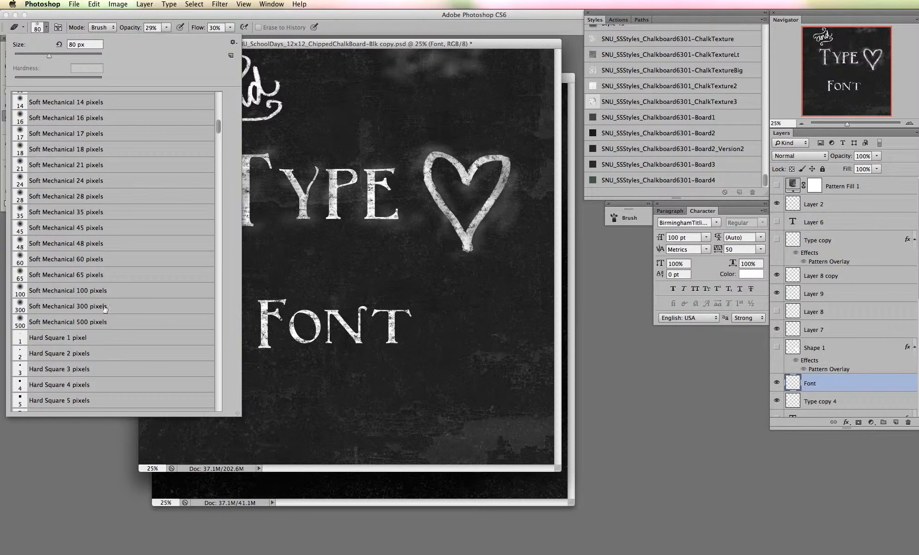
left_click(109, 293)
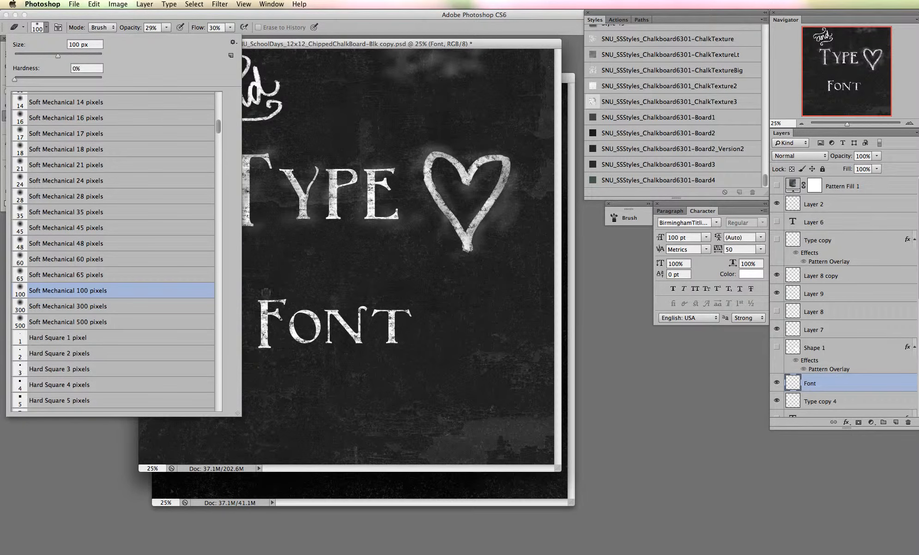
left_click_drag(388, 44, 391, 43)
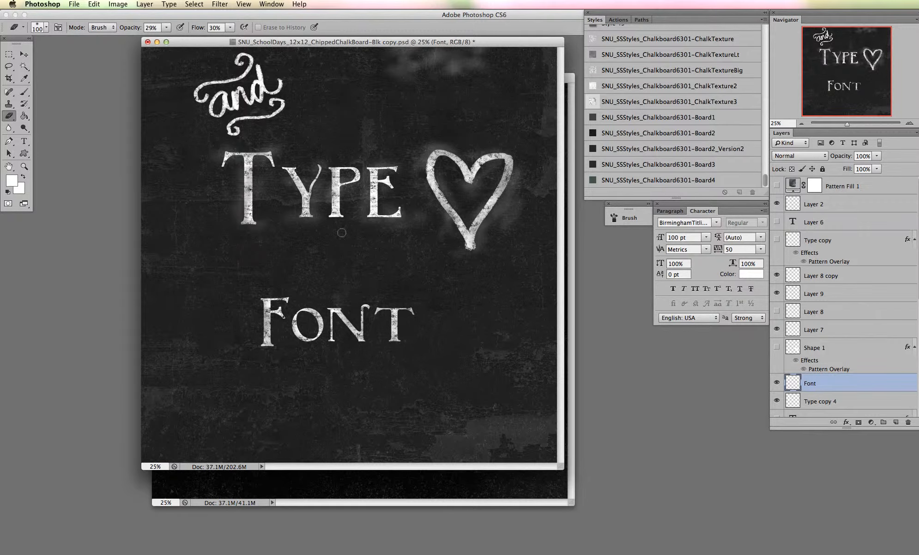
key("super+plus")
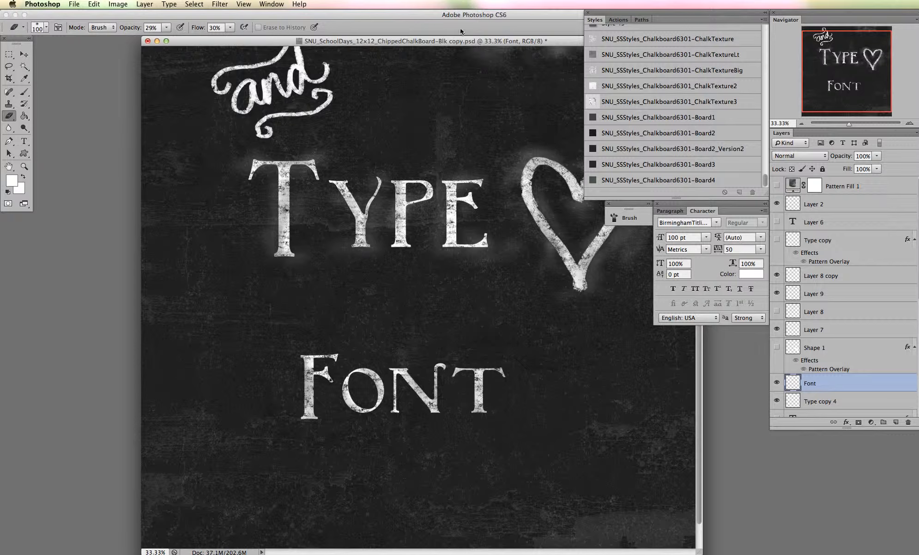
left_click_drag(458, 40, 385, 28)
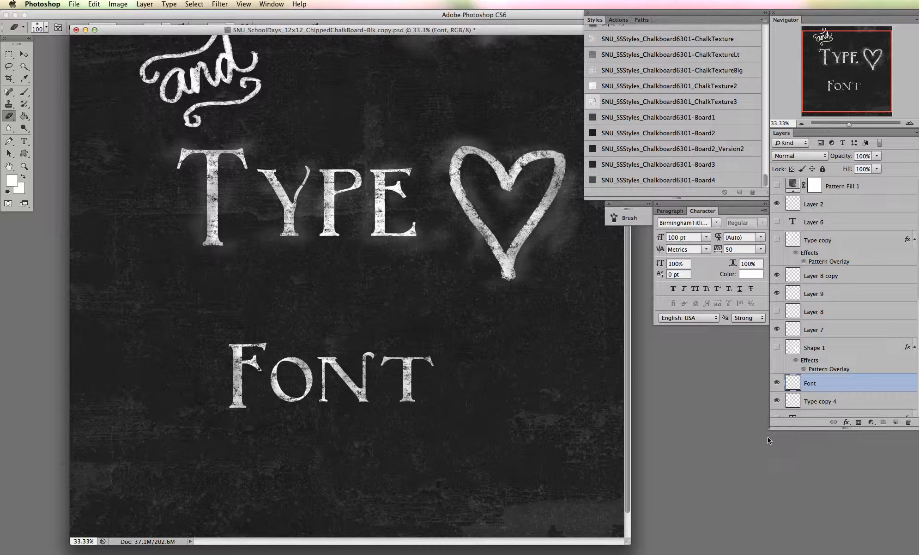
- Add a new layer directly beneath the "Font" layer and set the Brush tool to the Soft Mechanical 100 pixels brush at 127 px
left_click(850, 404)
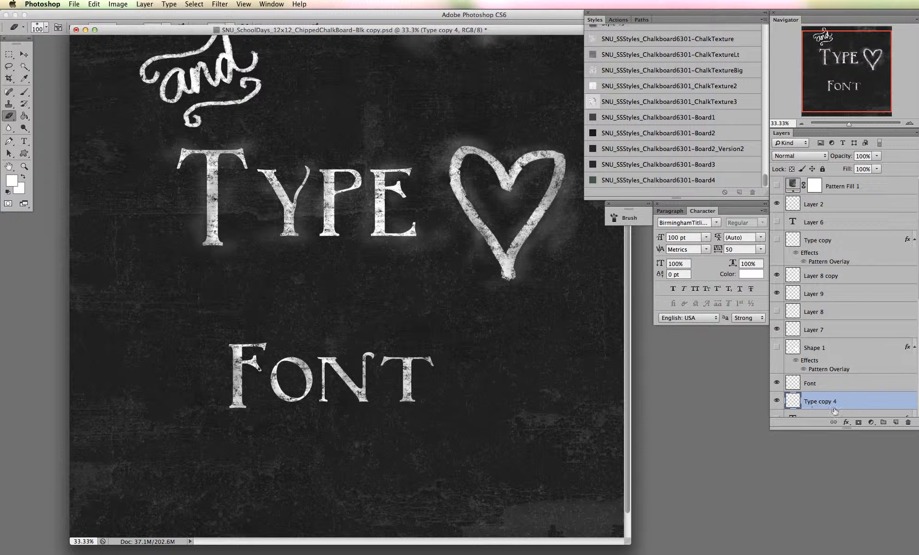
left_click(896, 423)
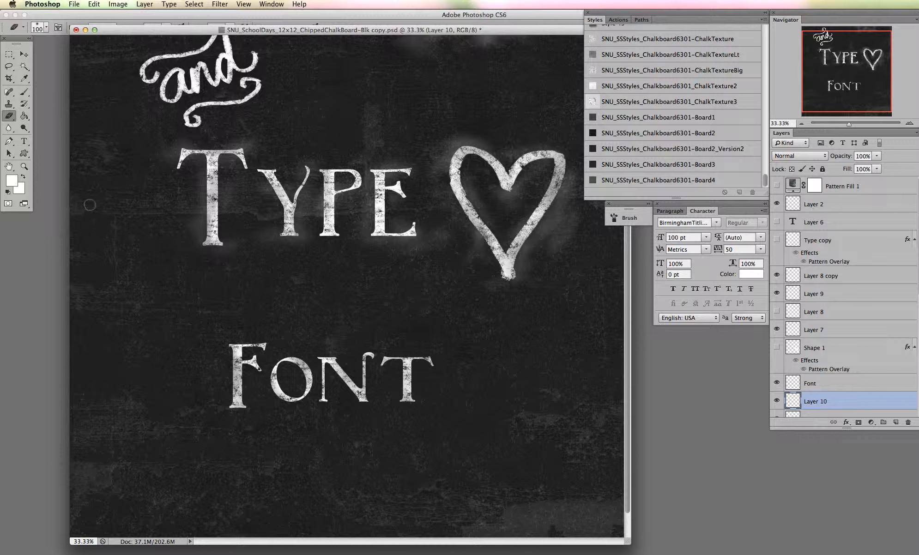
left_click(25, 94)
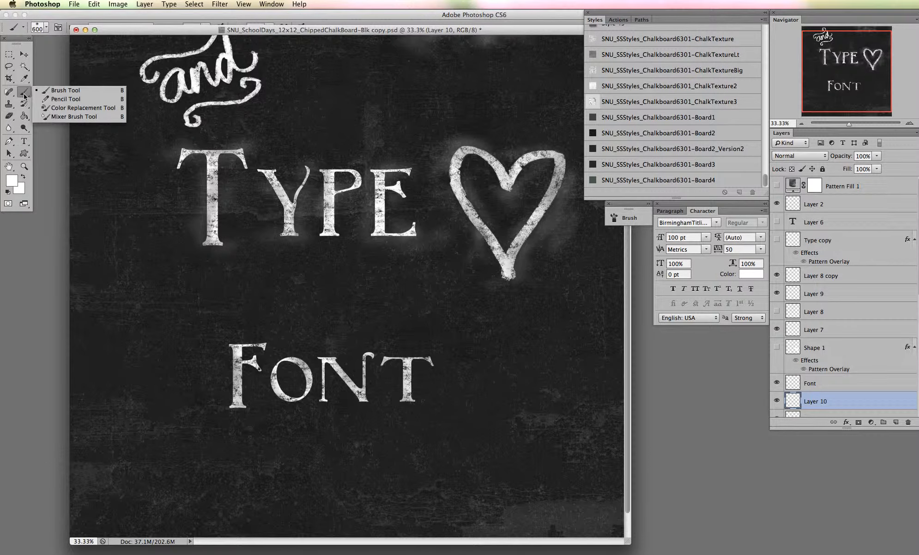
left_click(46, 29)
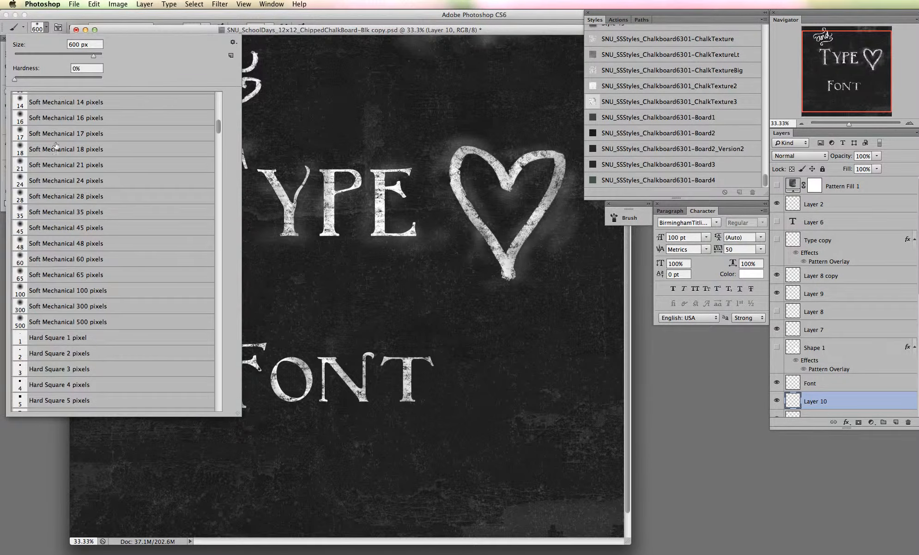
left_click(69, 290)
left_click(99, 306)
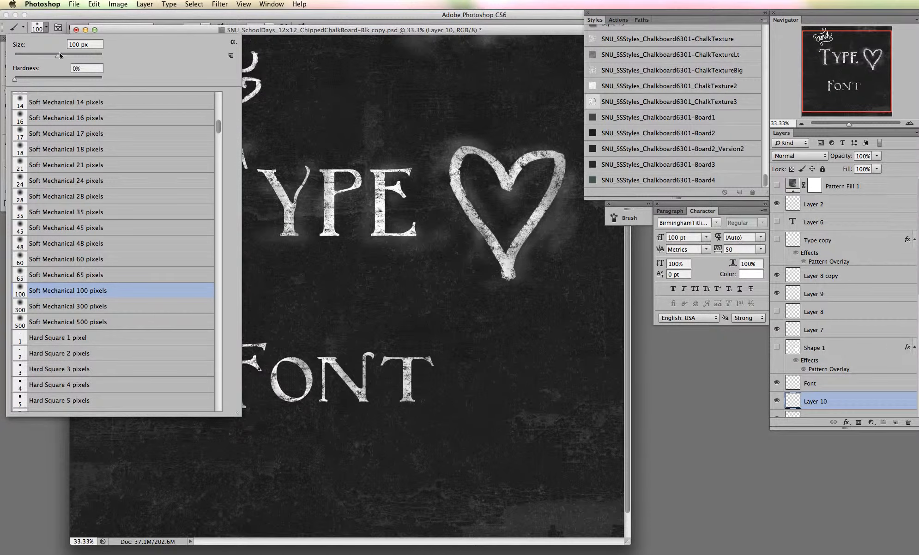
left_click_drag(60, 55, 64, 54)
left_click_drag(309, 27, 310, 28)
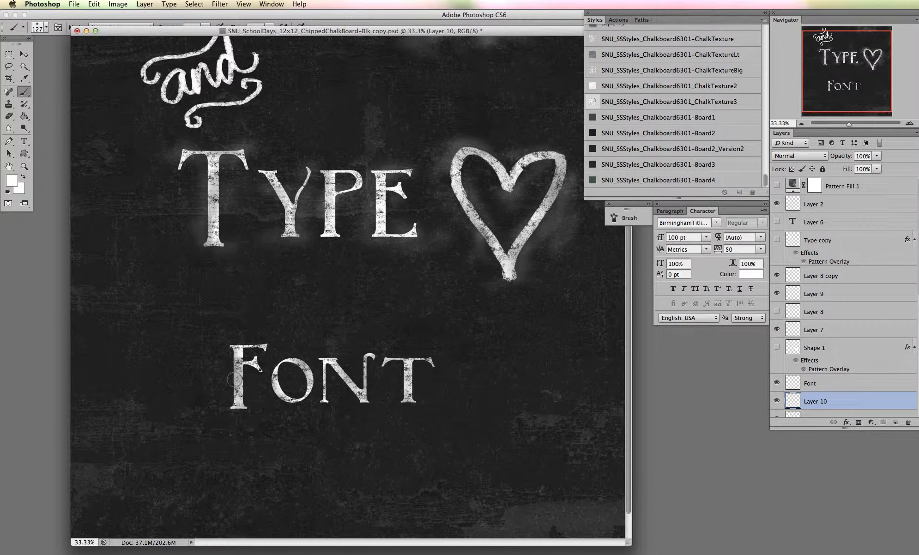
left_click_drag(207, 26, 193, 42)
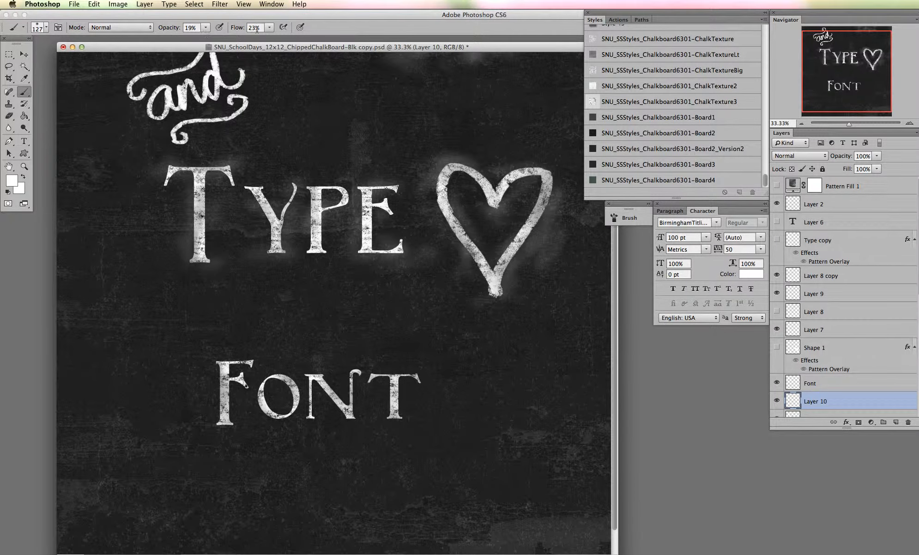
left_click_drag(193, 50, 186, 50)
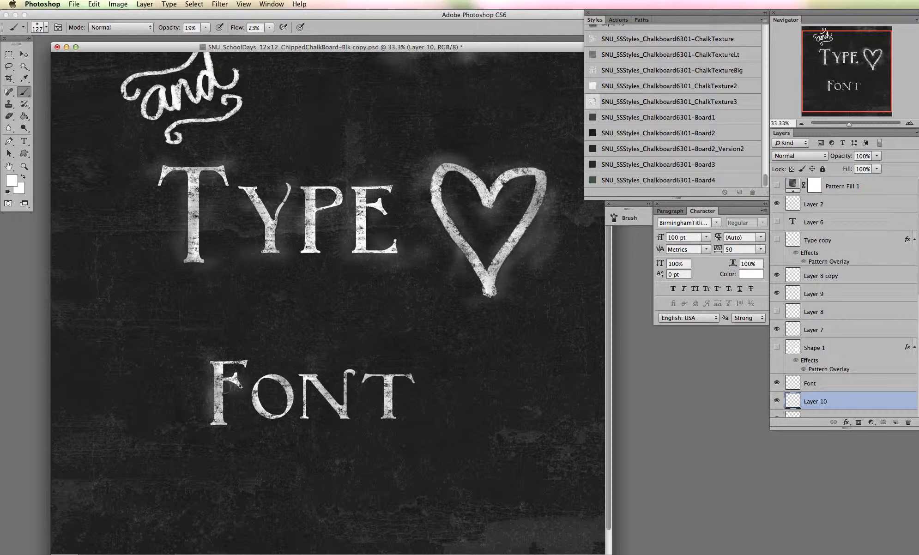
- Brush soft white chalk dust on Layer 10 behind and below the "Font" lettering, stepping back through unwanted strokes and repainting them
mouse_move(233, 392)
left_mouse_down()
mouse_move(262, 391)
mouse_move(263, 420)
mouse_move(276, 423)
mouse_move(194, 417)
mouse_move(272, 412)
mouse_move(241, 418)
mouse_move(232, 403)
mouse_move(249, 422)
mouse_move(333, 436)
mouse_move(321, 437)
mouse_move(303, 397)
mouse_move(365, 423)
mouse_move(414, 423)
left_mouse_up()
key("super+alt+z")
key("super+alt+z")
key("super+alt+z")
key("super+alt+z")
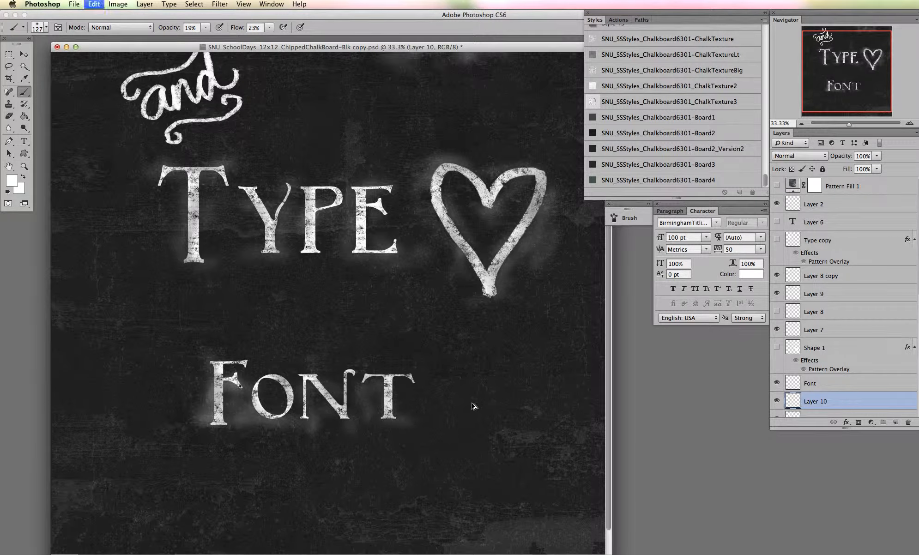
key("super+alt+z")
key("super+alt+z")
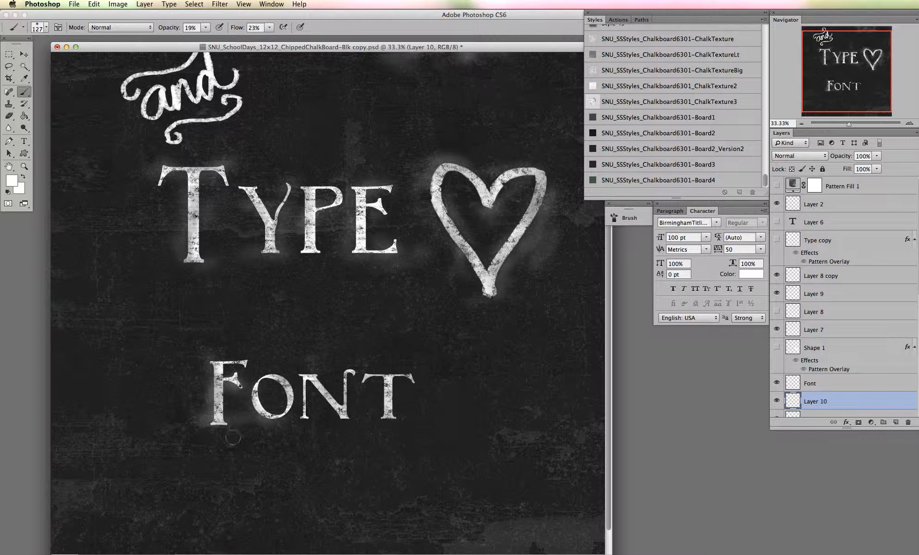
mouse_move(254, 425)
left_mouse_down()
mouse_move(312, 411)
mouse_move(349, 423)
mouse_move(380, 386)
mouse_move(400, 399)
mouse_move(393, 382)
mouse_move(388, 424)
mouse_move(398, 391)
left_mouse_up()
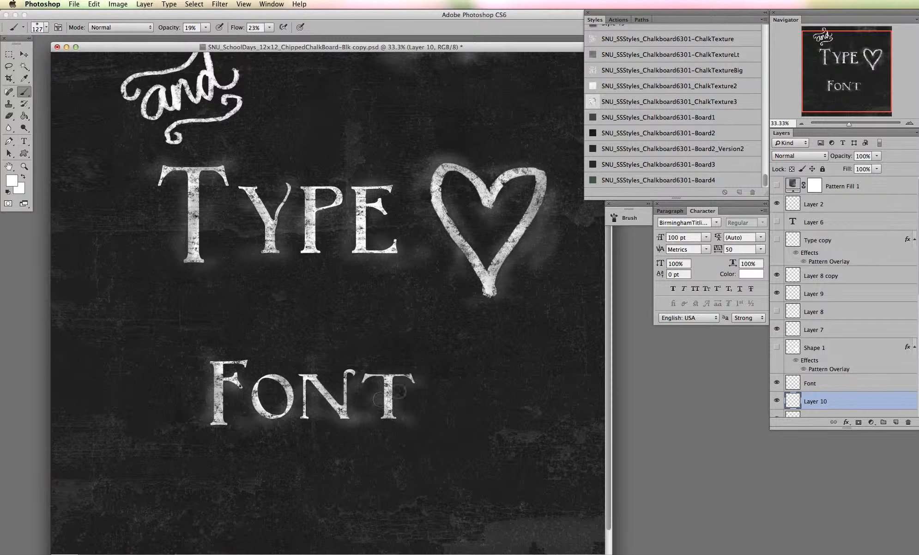
key("super+alt+z")
mouse_move(376, 426)
left_mouse_down()
mouse_move(418, 384)
mouse_move(382, 419)
left_mouse_up()
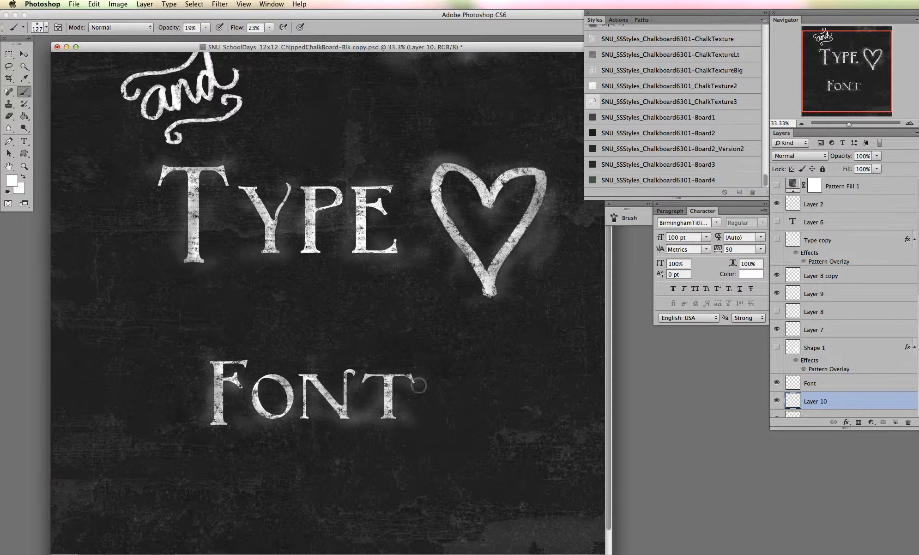
- Brush faint, broad chalk dust around the "Font" lettering with the brush at 400 px, 12% opacity and 11% flow
left_click(269, 29)
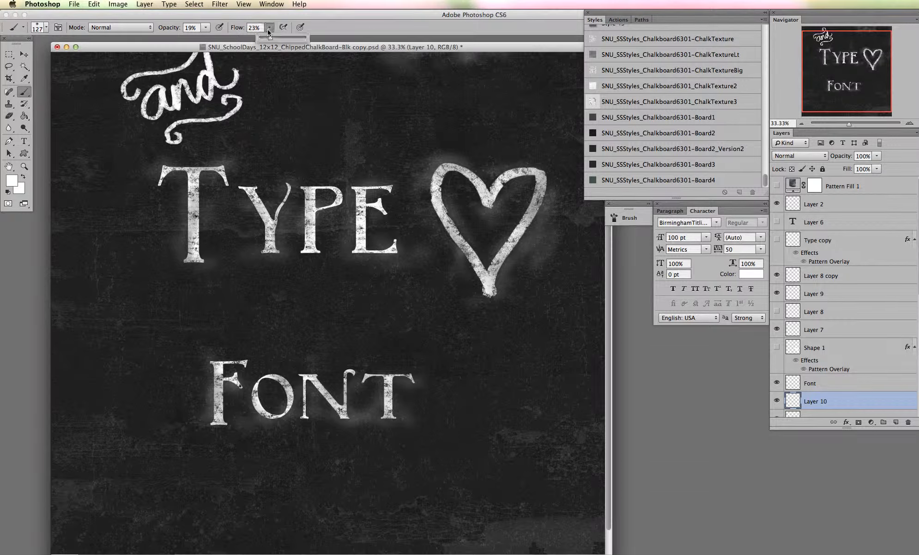
left_click(204, 29)
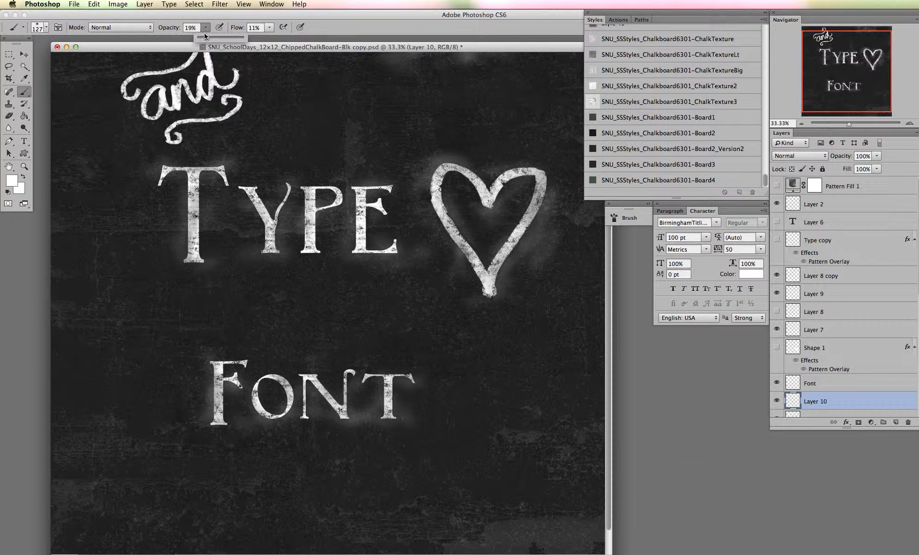
left_click_drag(203, 38, 204, 39)
left_click(230, 256)
key("bracketright")
key("bracketright")
key("bracketright")
key("bracketright")
key("bracketright")
key("bracketright")
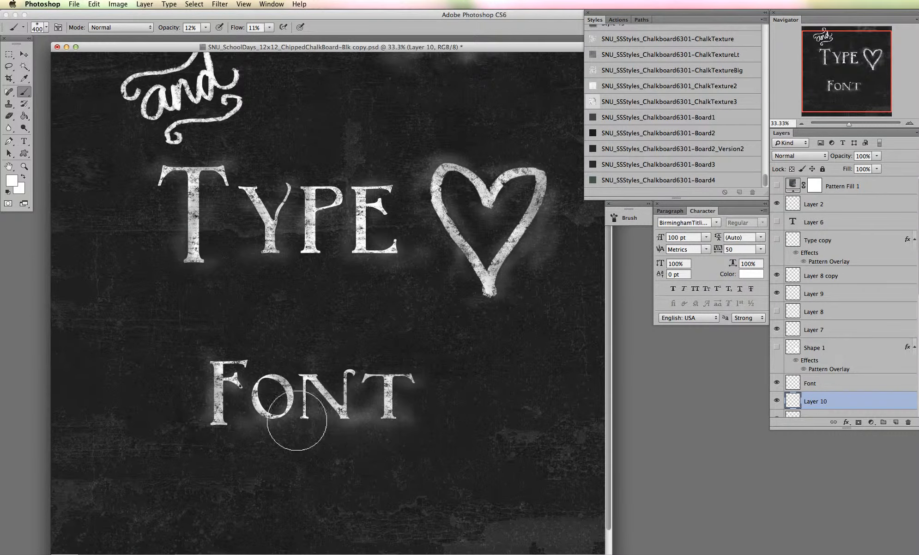
mouse_move(298, 422)
left_mouse_down()
mouse_move(227, 430)
mouse_move(189, 357)
mouse_move(269, 354)
mouse_move(513, 380)
mouse_move(512, 425)
mouse_move(531, 468)
mouse_move(503, 348)
mouse_move(446, 466)
mouse_move(407, 479)
mouse_move(271, 485)
mouse_move(152, 388)
mouse_move(97, 410)
mouse_move(144, 492)
mouse_move(276, 496)
mouse_move(157, 422)
mouse_move(119, 385)
left_mouse_up()
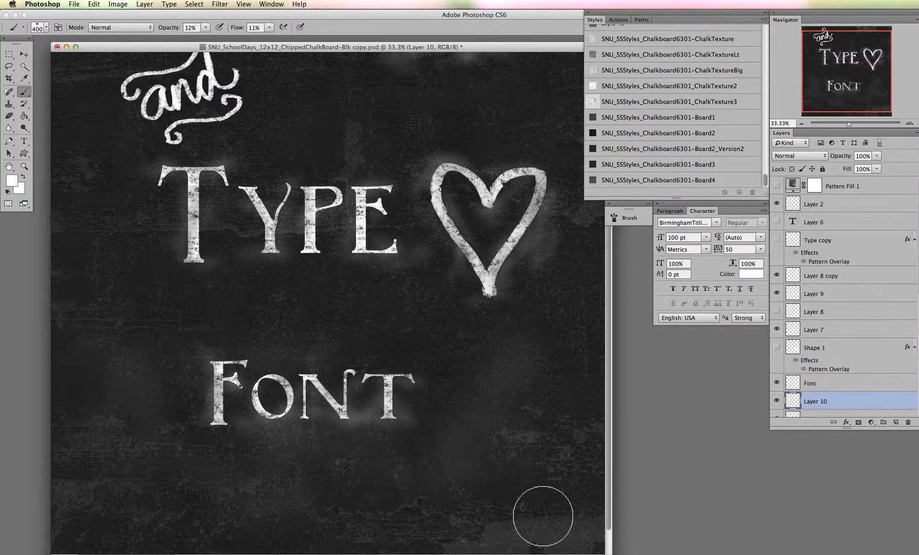
- Select the "Font" layer and softly erase more of its letters using the Eraser at 100 px, 29% opacity and 30% flow
key("v")
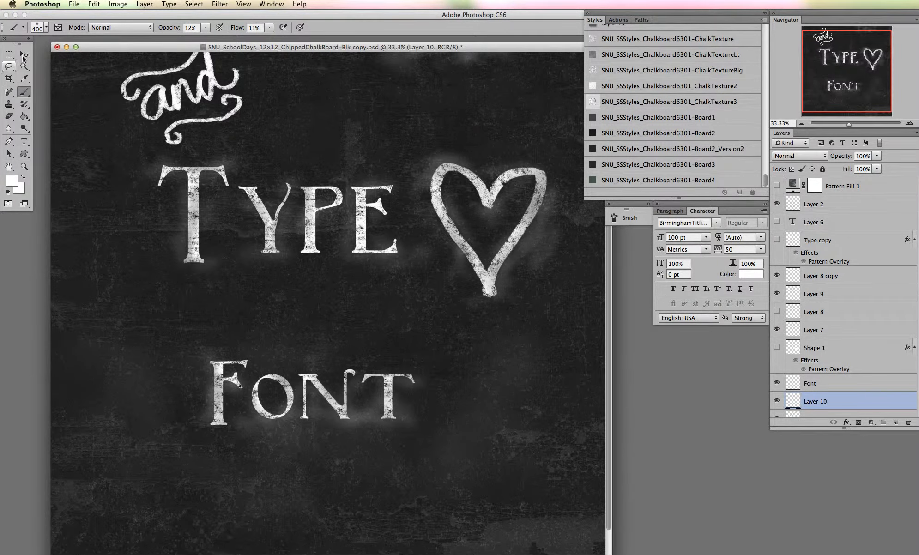
left_click(316, 389)
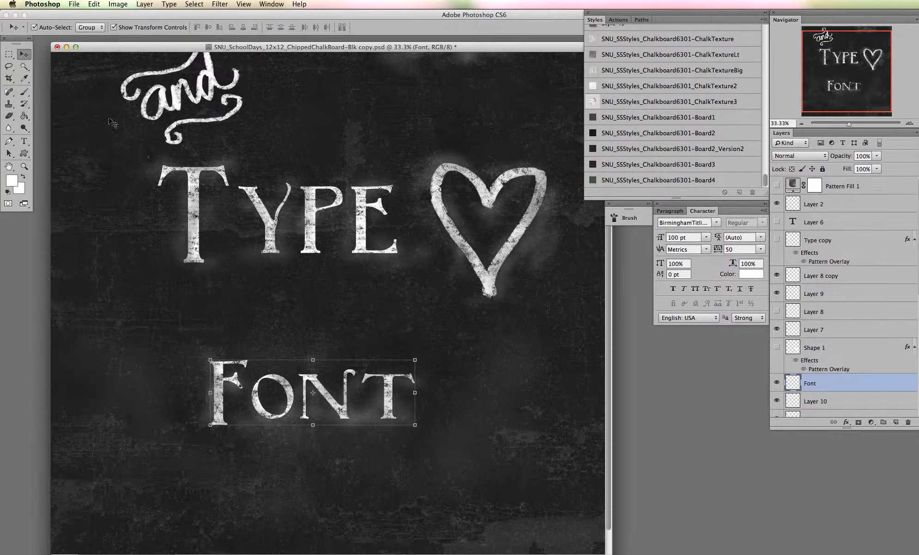
left_click(8, 116)
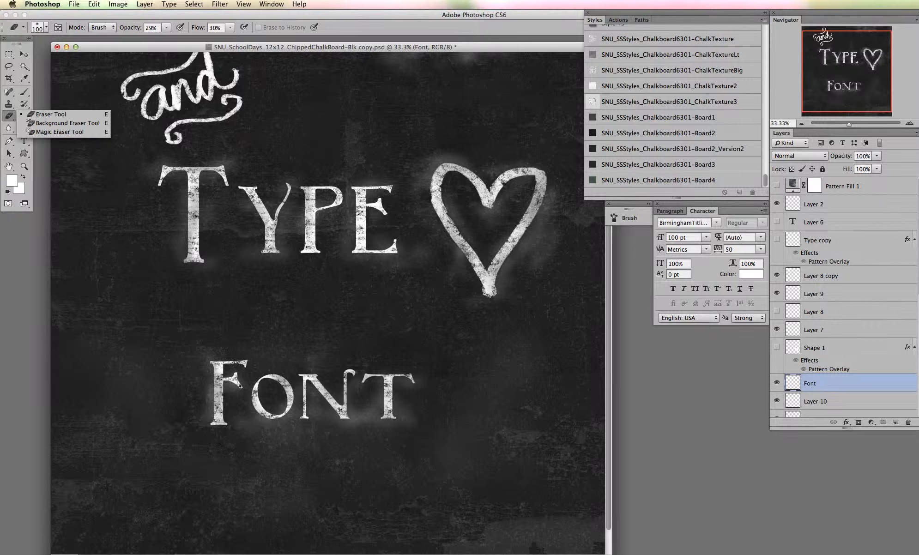
mouse_move(217, 380)
left_mouse_down()
mouse_move(214, 399)
mouse_move(225, 409)
mouse_move(256, 414)
left_mouse_up()
mouse_move(283, 381)
left_mouse_down()
mouse_move(318, 398)
mouse_move(333, 387)
mouse_move(332, 404)
left_mouse_up()
mouse_move(385, 391)
left_mouse_down()
mouse_move(384, 407)
mouse_move(414, 380)
mouse_move(414, 394)
left_mouse_up()
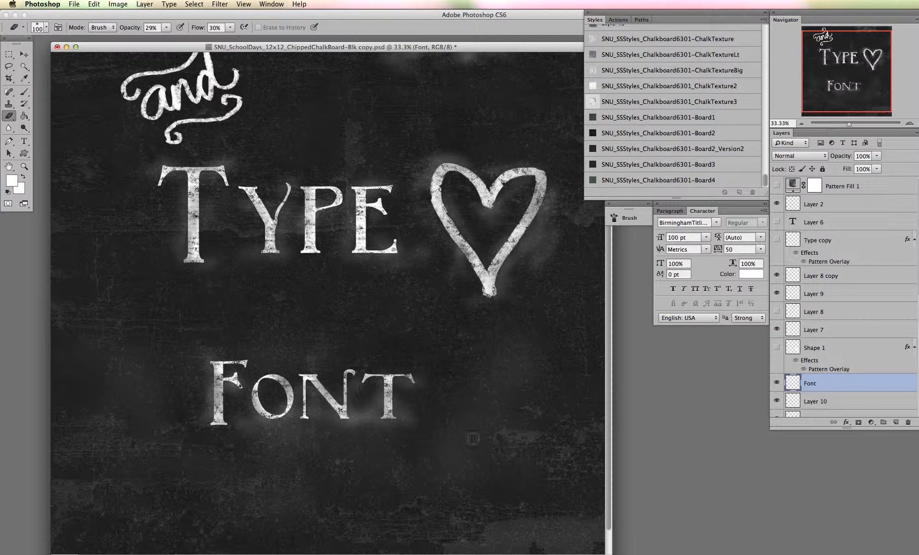
- Select the heart's layer, "Layer 8 copy", and open the Brush tool's preset list
left_click(25, 55)
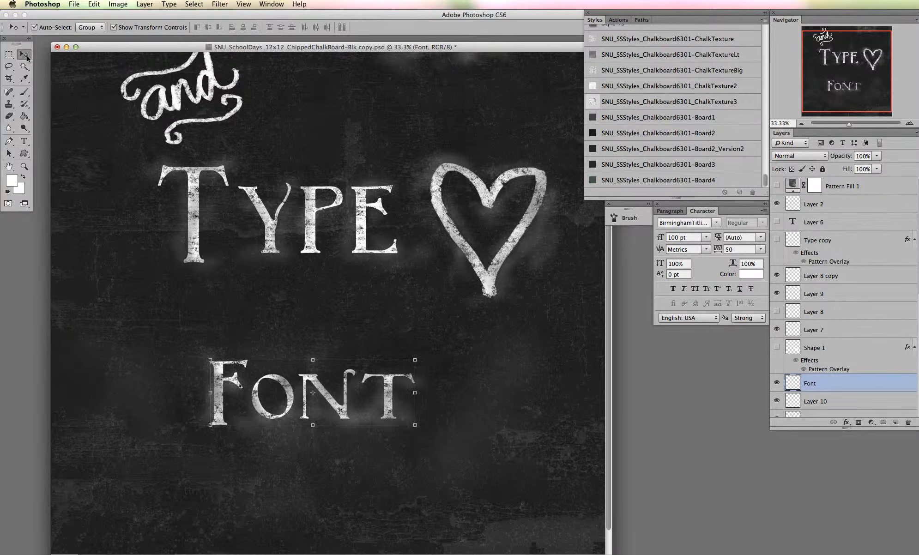
left_click(515, 188)
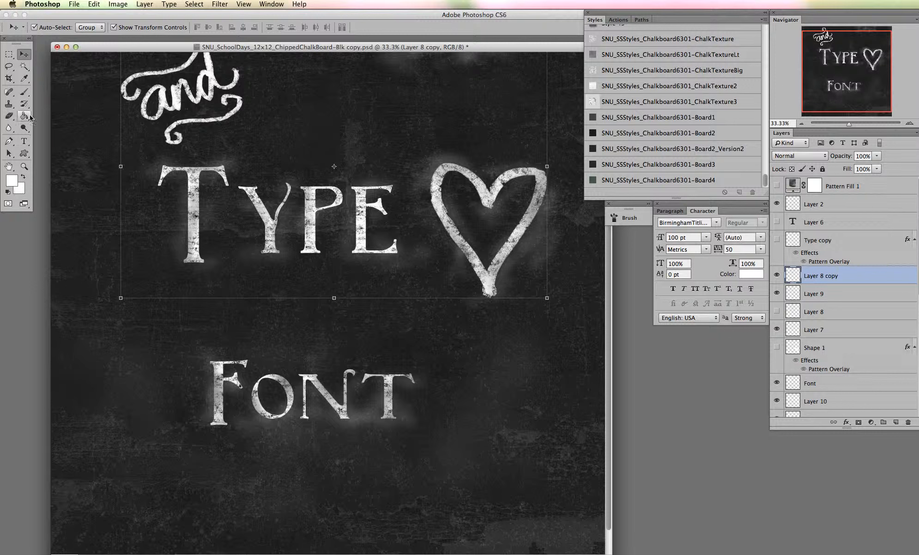
left_click(24, 95)
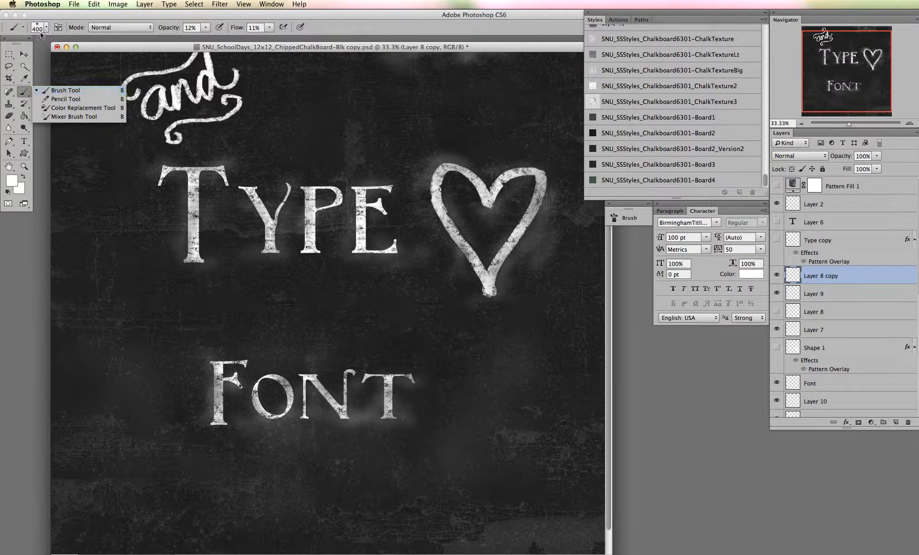
left_click(53, 91)
left_click(46, 28)
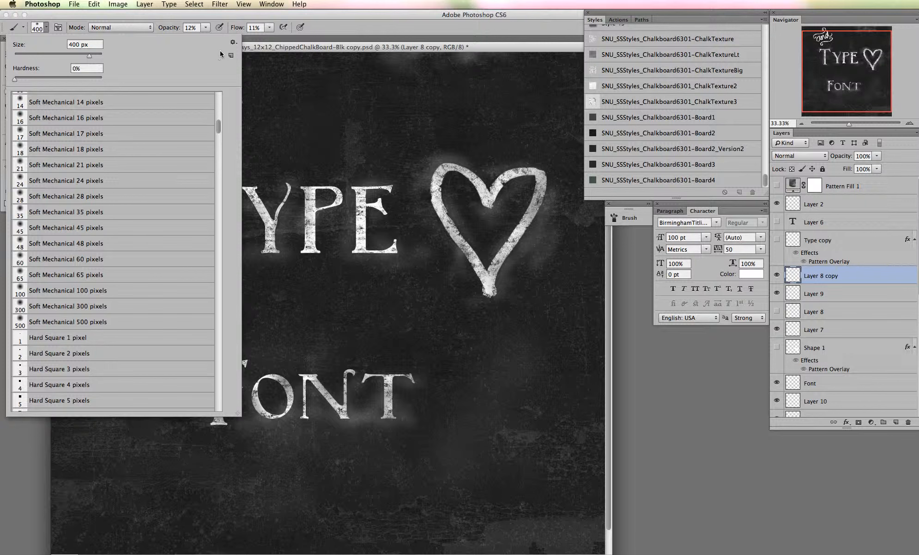
- Examine the preset list's options and the additional brush sets offered, such as Dry Media Brushes
left_click(233, 43)
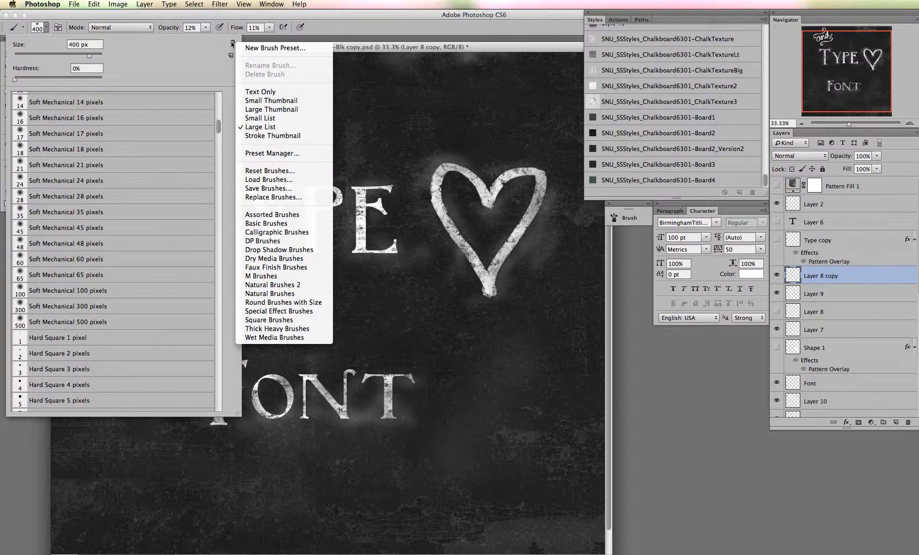
left_click(233, 44)
left_click(233, 43)
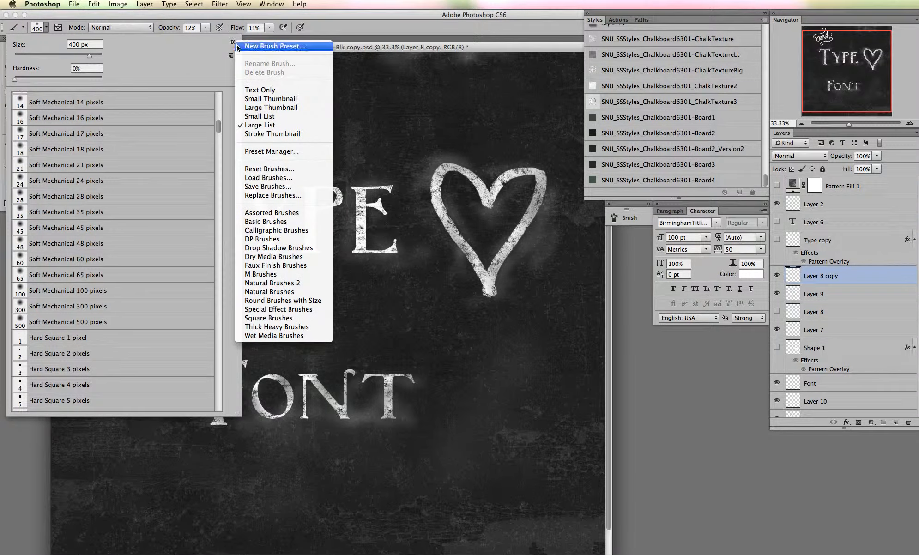
left_click(233, 44)
left_click(234, 44)
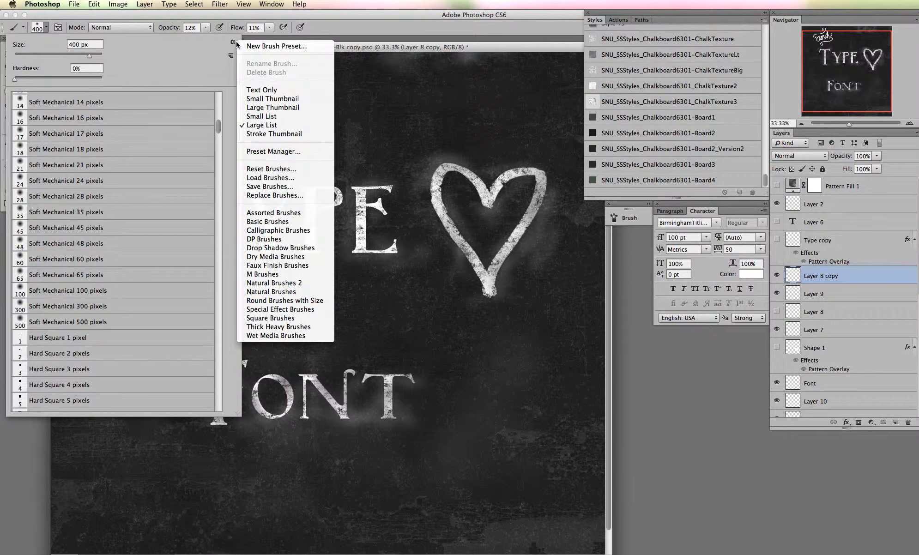
left_click(234, 44)
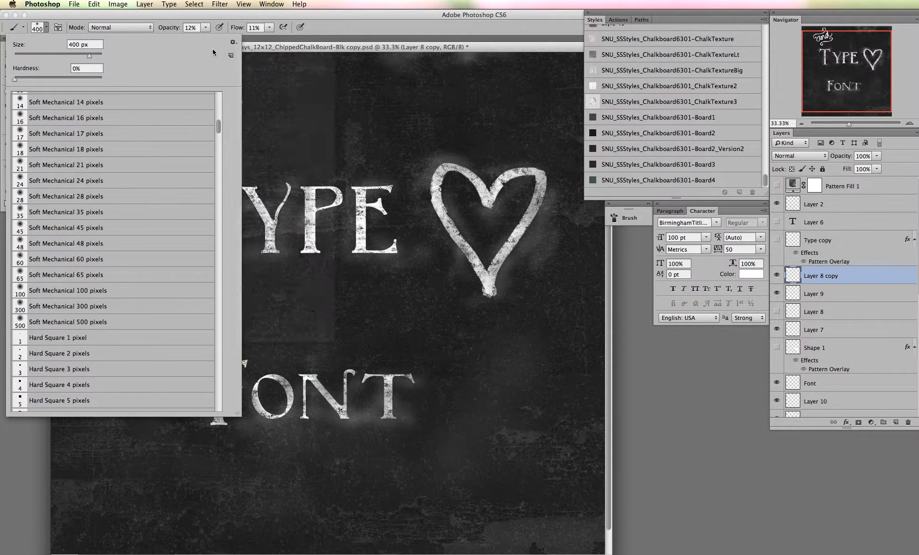
left_click(326, 34)
left_click(23, 93)
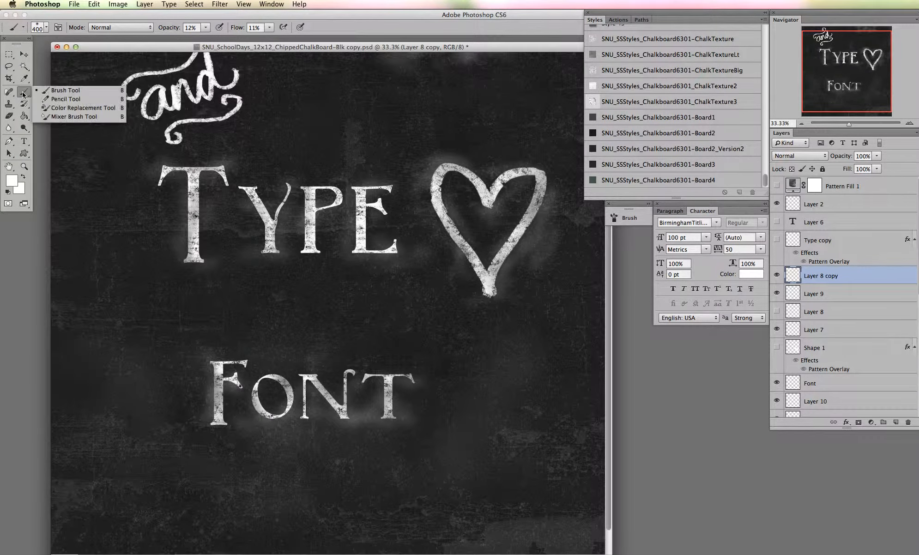
left_click(46, 29)
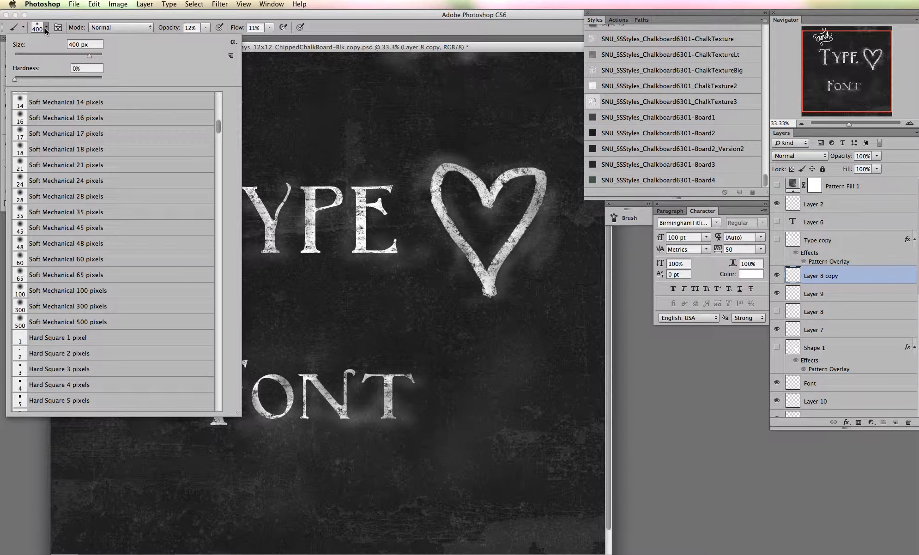
left_click(233, 42)
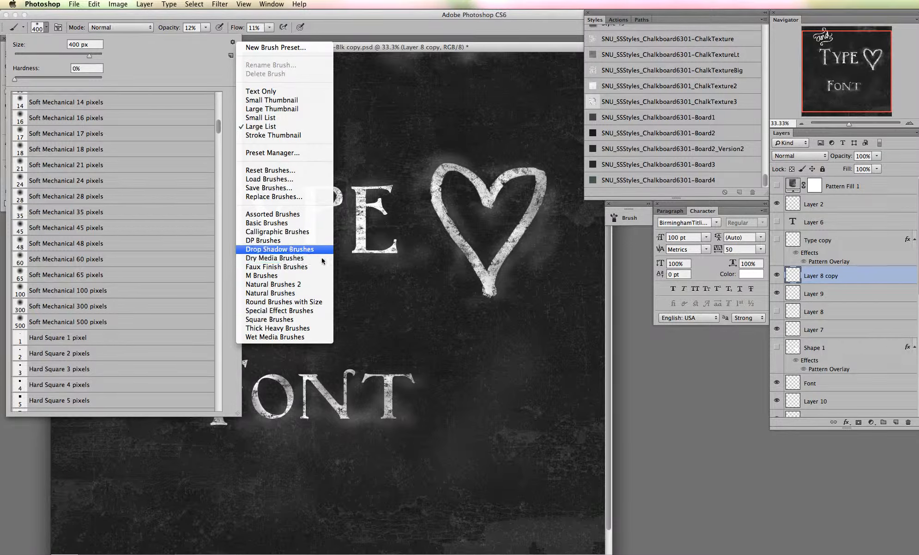
left_click(349, 12)
- Choose the Soft Oil Pastel brush, set its size to 115 px and paint a test stroke beside "and"
left_click_drag(218, 131, 217, 407)
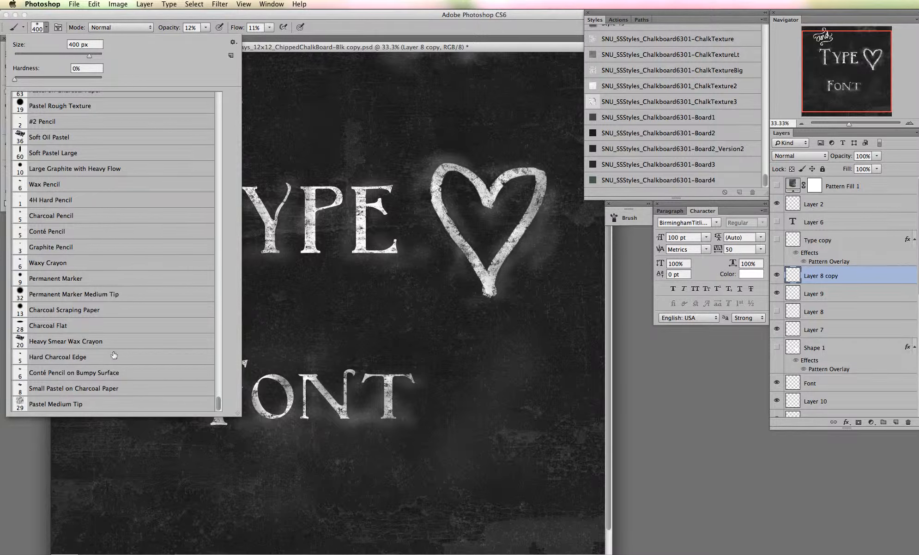
left_click(121, 143)
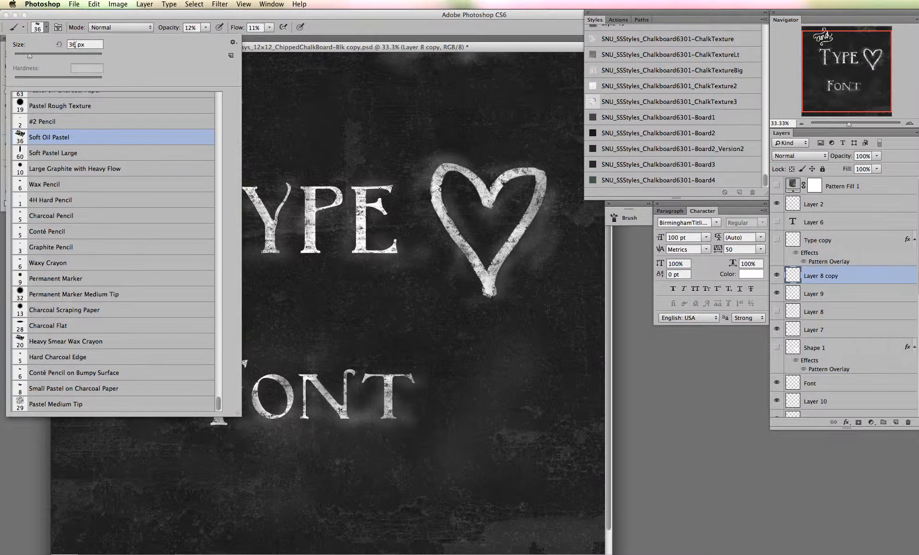
left_click_drag(30, 60, 62, 58)
mouse_move(269, 113)
left_mouse_down()
mouse_move(322, 98)
mouse_move(325, 119)
mouse_move(354, 103)
left_mouse_up()
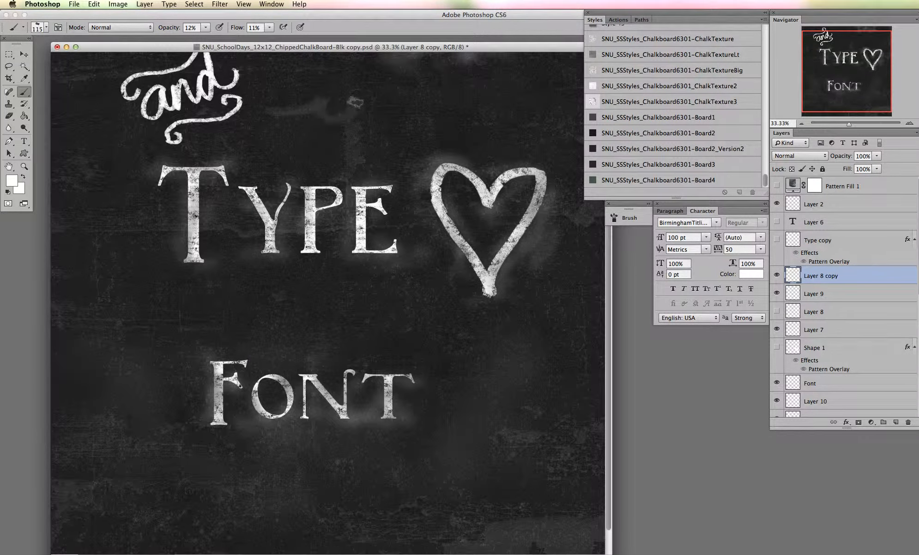
- Set the brush opacity and flow to 100% and paint a wavy chalk line above "Type" and the heart
left_click(206, 27)
left_click_drag(207, 37, 312, 40)
left_click(269, 28)
mouse_move(333, 100)
left_mouse_down()
mouse_move(298, 115)
mouse_move(400, 96)
left_mouse_up()
key("super+z")
mouse_move(284, 121)
left_mouse_down()
mouse_move(342, 99)
mouse_move(414, 91)
mouse_move(531, 98)
left_mouse_up()
- Add a new layer above "Layer 8 copy" and draw a chalk heart beside "Font" with the pastel brush at 80 px
mouse_move(498, 366)
left_mouse_down()
mouse_move(494, 441)
mouse_move(573, 358)
mouse_move(444, 360)
mouse_move(487, 459)
mouse_move(549, 367)
mouse_move(497, 383)
left_mouse_up()
key("super+z")
key("bracketleft")
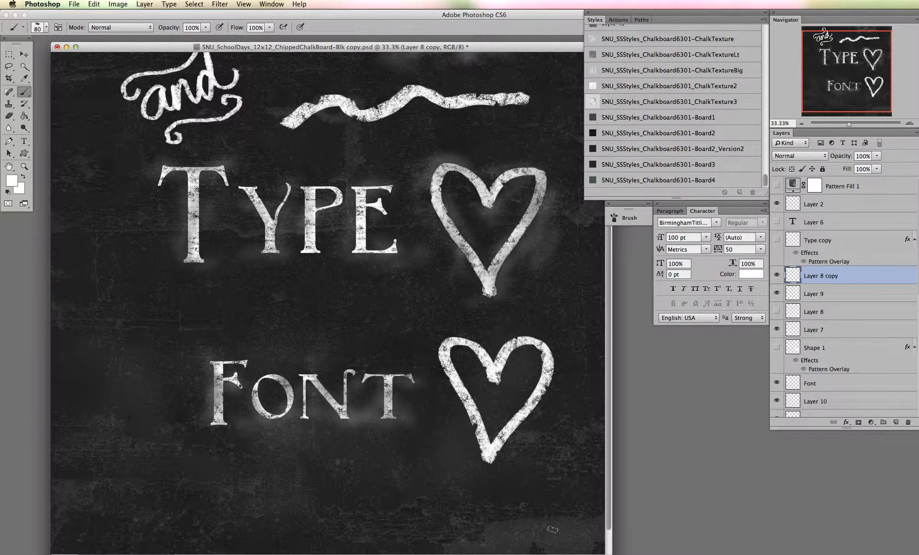
left_click(778, 275)
key("ctrl+z")
left_click(896, 422)
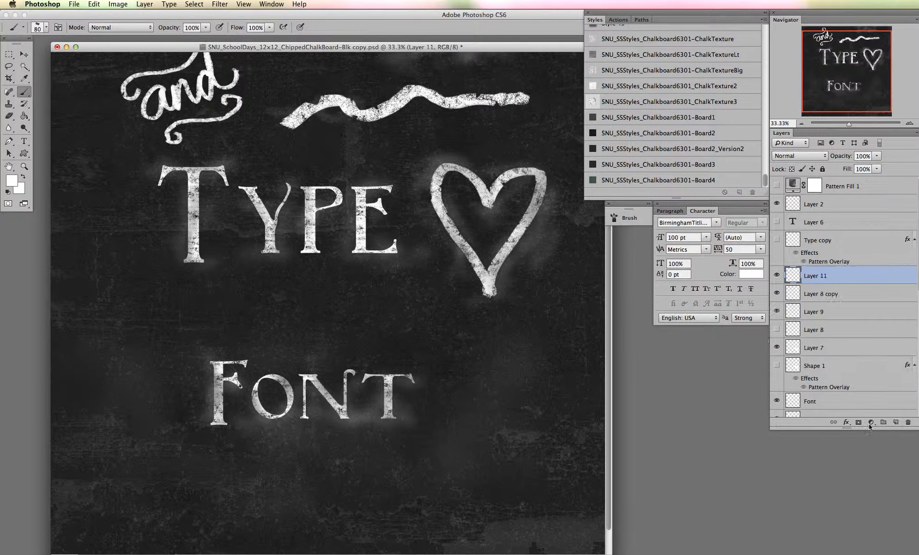
mouse_move(513, 372)
left_mouse_down()
mouse_move(522, 431)
mouse_move(536, 343)
mouse_move(470, 360)
mouse_move(519, 451)
mouse_move(547, 344)
mouse_move(522, 375)
left_mouse_up()
key("super+z")
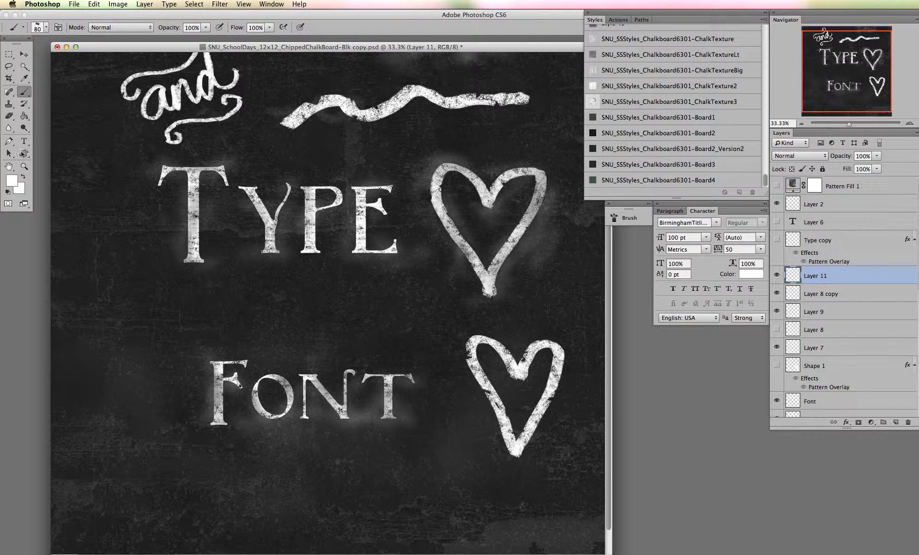
- Lightly erase parts of the new heart's outline on Layer 11 with the soft 100 px Eraser
left_click(8, 115)
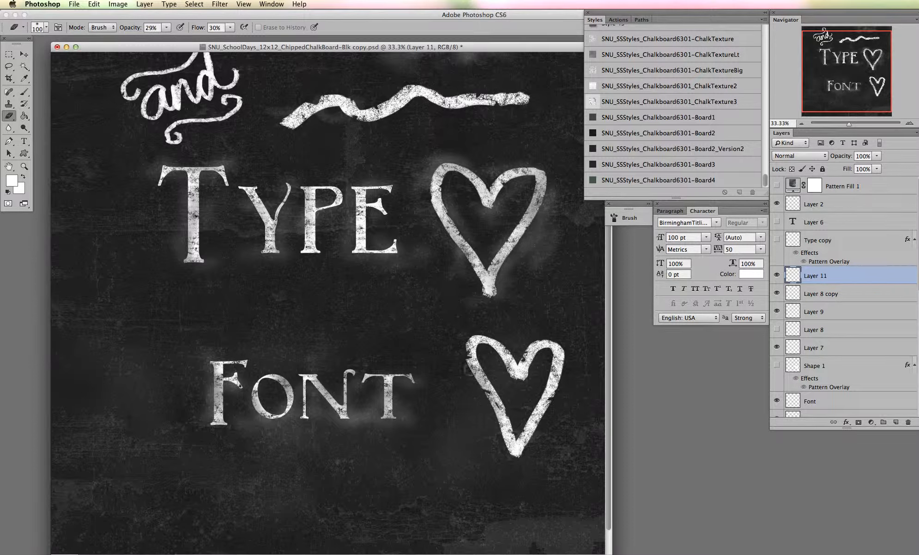
mouse_move(537, 360)
left_mouse_down()
mouse_move(554, 350)
mouse_move(564, 388)
mouse_move(532, 442)
mouse_move(539, 412)
mouse_move(511, 421)
mouse_move(537, 451)
mouse_move(504, 456)
mouse_move(544, 427)
left_mouse_up()
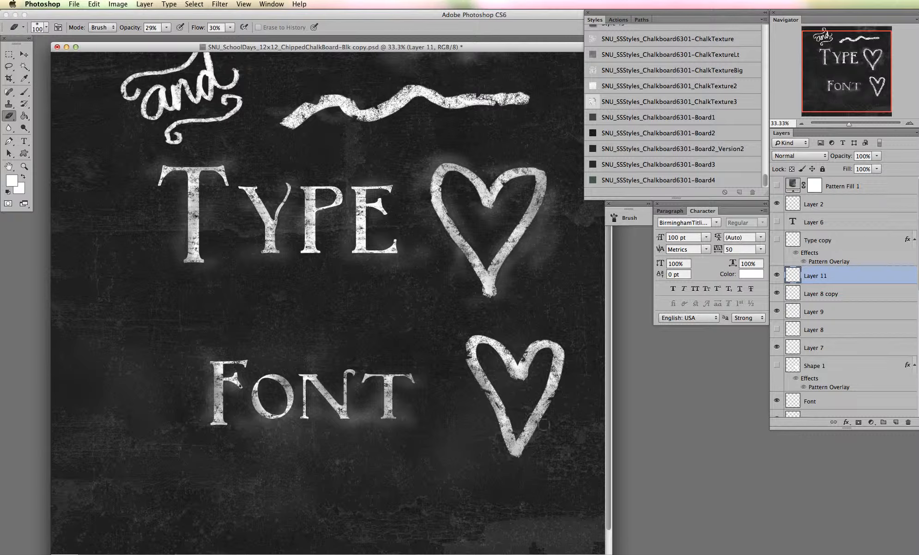
mouse_move(466, 350)
left_mouse_down()
mouse_move(475, 341)
mouse_move(509, 350)
left_mouse_up()
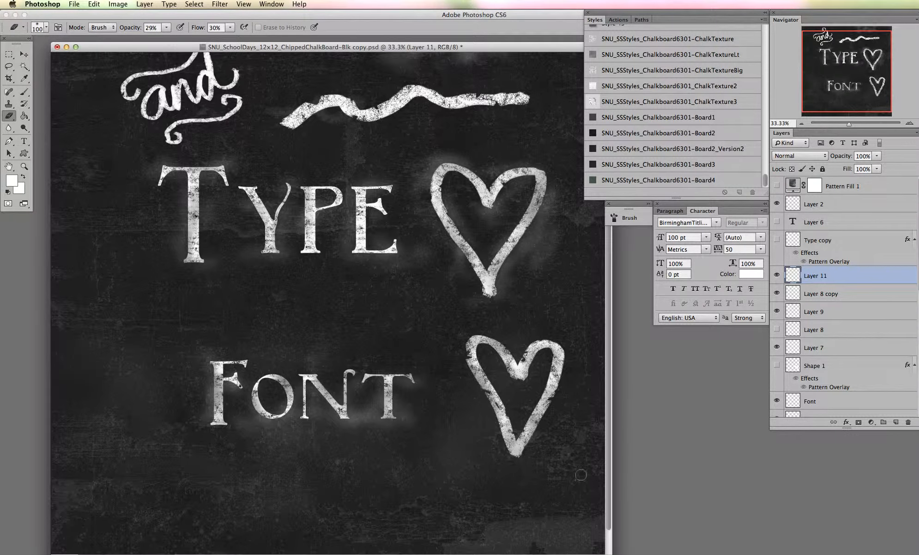
- Add a new layer directly beneath Layer 11 and set the Brush tool to the Soft Mechanical 100 pixels brush
left_click(852, 297)
left_click(896, 423)
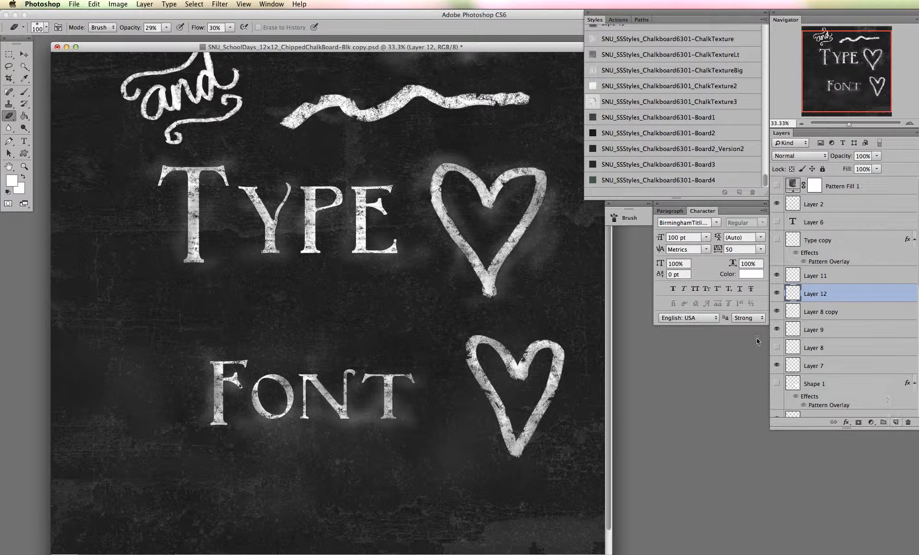
left_click(25, 94)
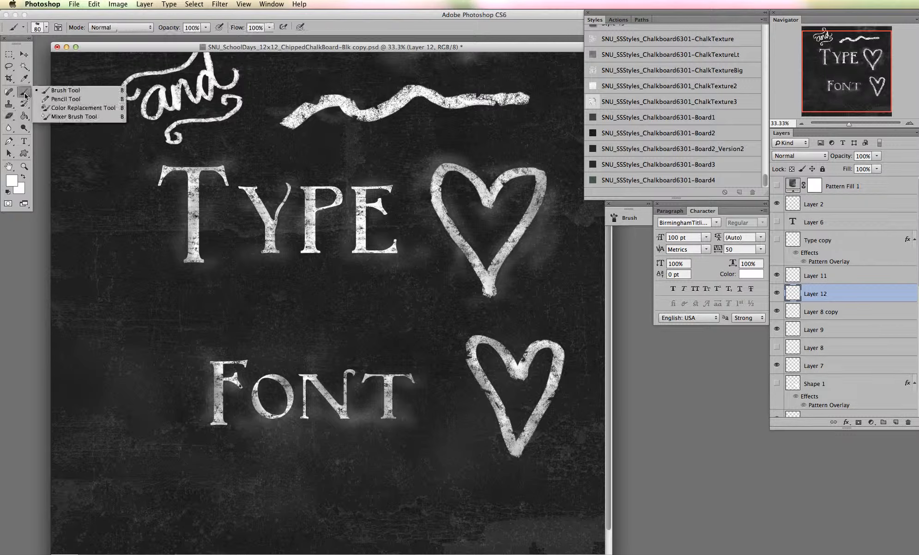
left_click(46, 29)
left_click(117, 101)
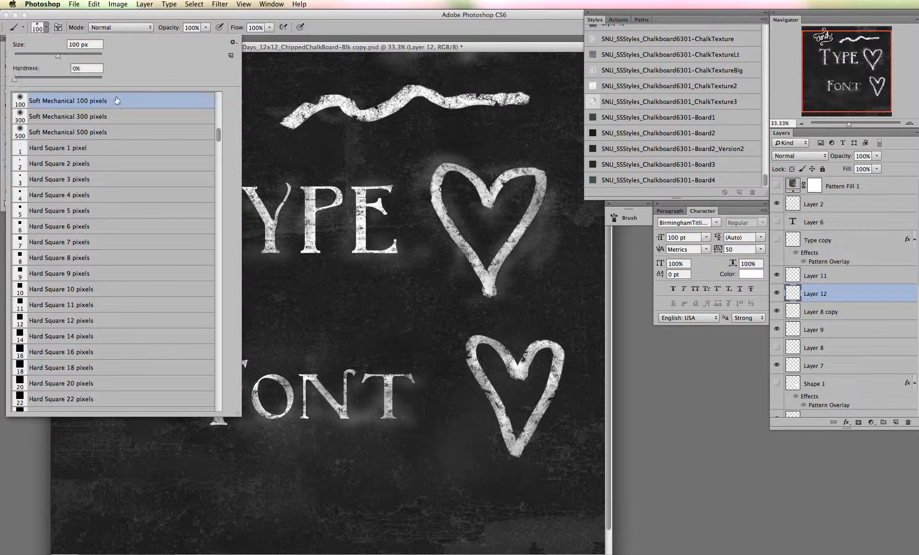
- Set the brush opacity to 13% and flow to 29%, and paint faint chalk dust around the heart beside "Font" on Layer 12
left_click(206, 28)
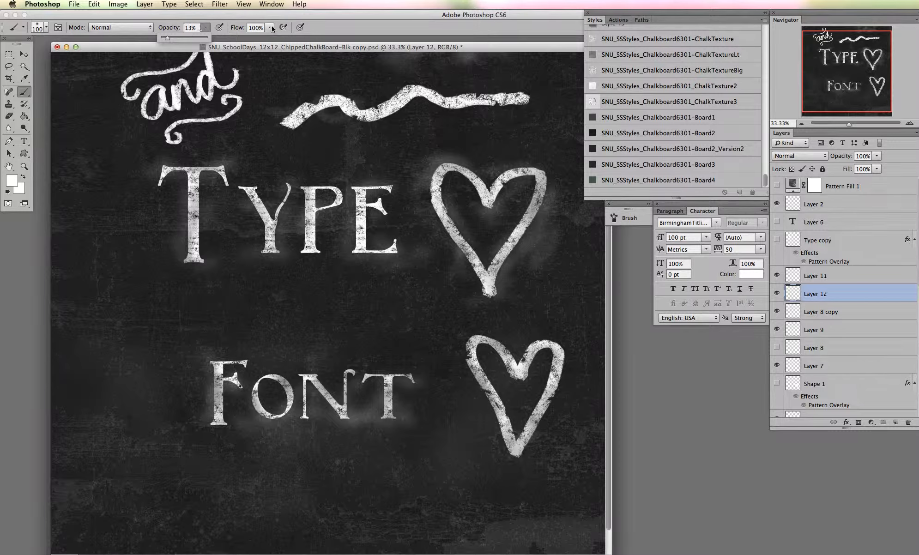
left_click_drag(271, 27, 247, 40)
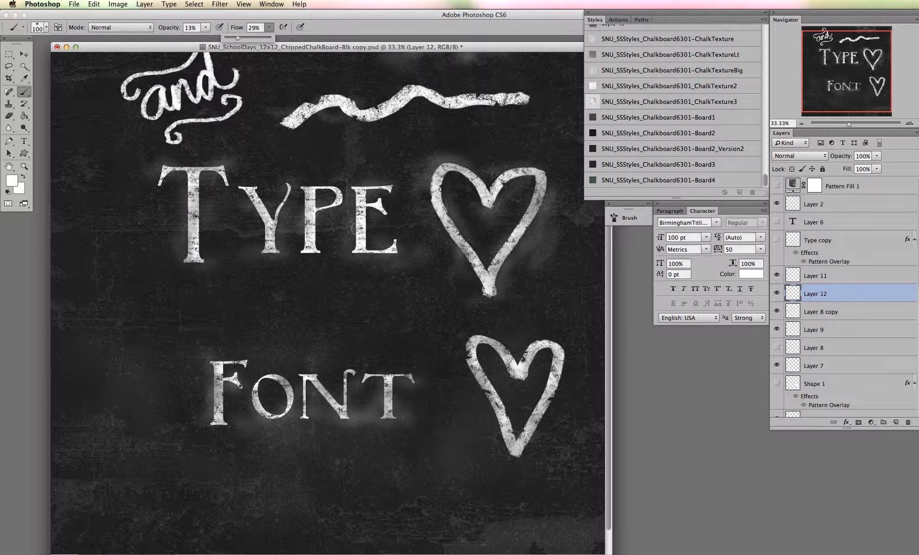
mouse_move(492, 423)
left_mouse_down()
mouse_move(496, 415)
mouse_move(514, 456)
mouse_move(530, 442)
left_mouse_up()
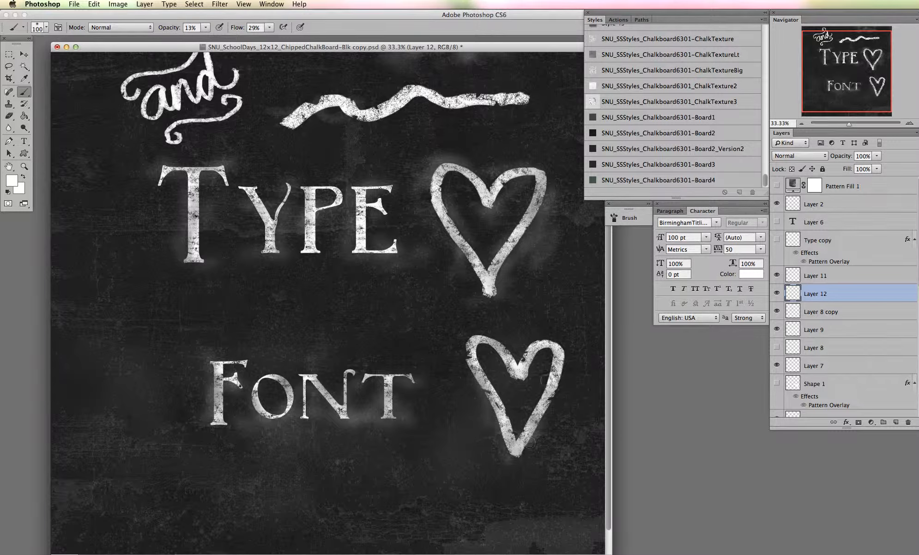
left_click_drag(545, 379, 527, 392)
mouse_move(542, 355)
left_mouse_down()
mouse_move(571, 360)
mouse_move(562, 390)
left_mouse_up()
mouse_move(474, 340)
left_mouse_down()
mouse_move(467, 354)
mouse_move(497, 336)
mouse_move(555, 402)
mouse_move(495, 436)
left_mouse_up()
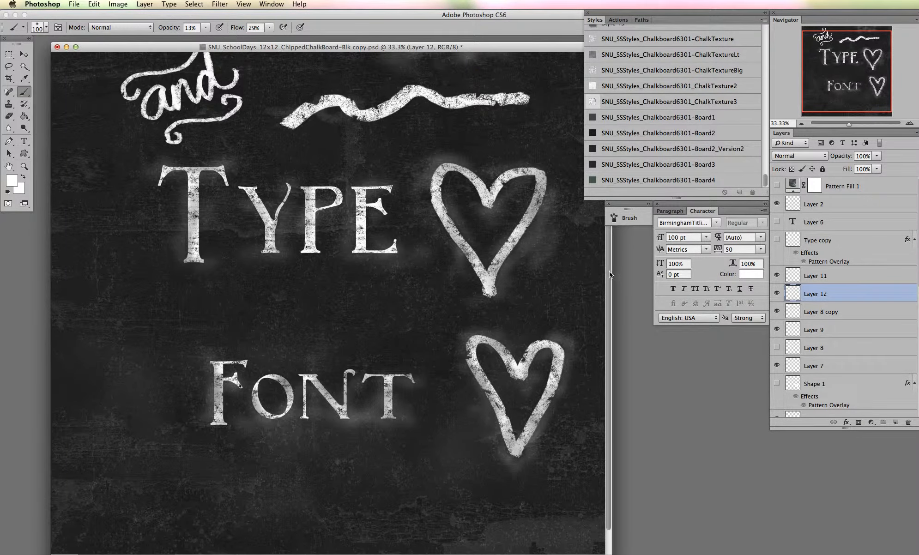
- Set the Brush tool to Pastel Medium Tip at 87 px and add a new layer directly above Layer 12
left_click_drag(610, 275, 613, 248)
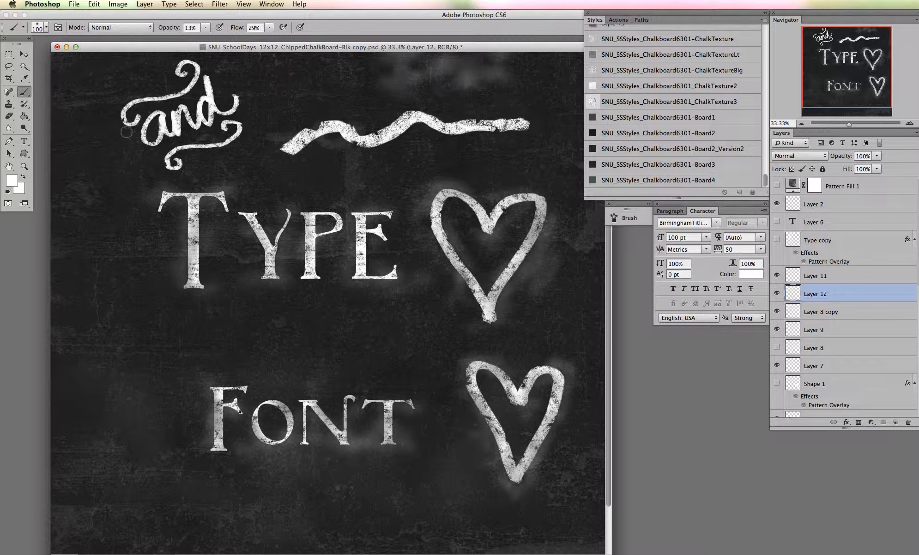
left_click(24, 96)
left_click(46, 27)
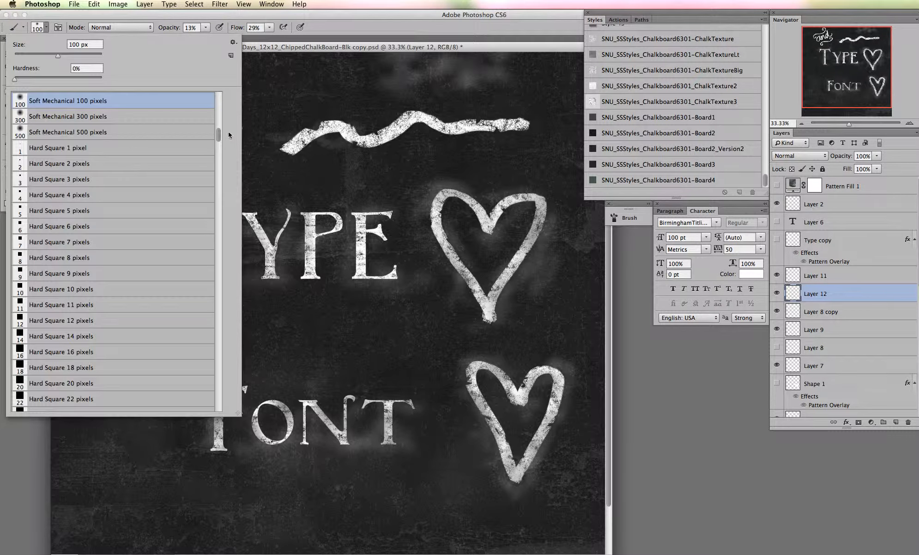
left_click_drag(229, 134, 222, 408)
left_click(107, 406)
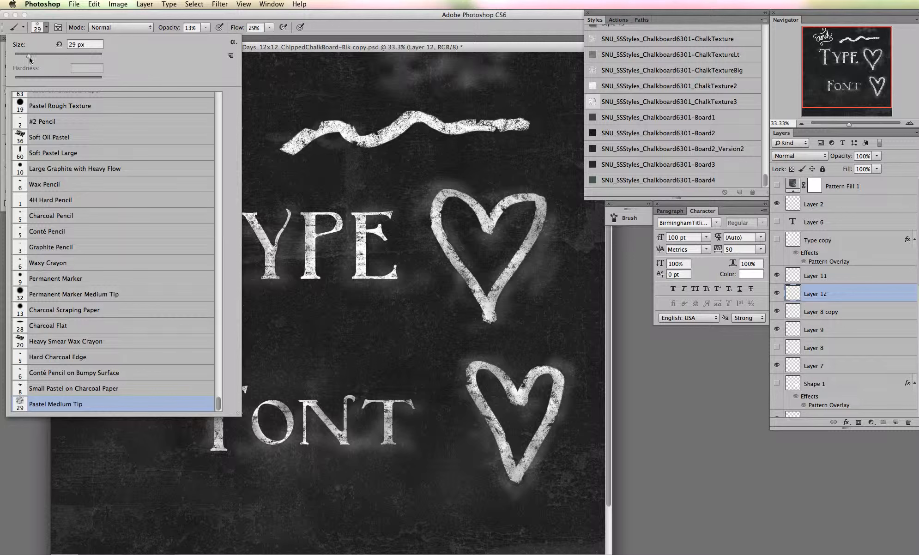
left_click_drag(30, 59, 51, 59)
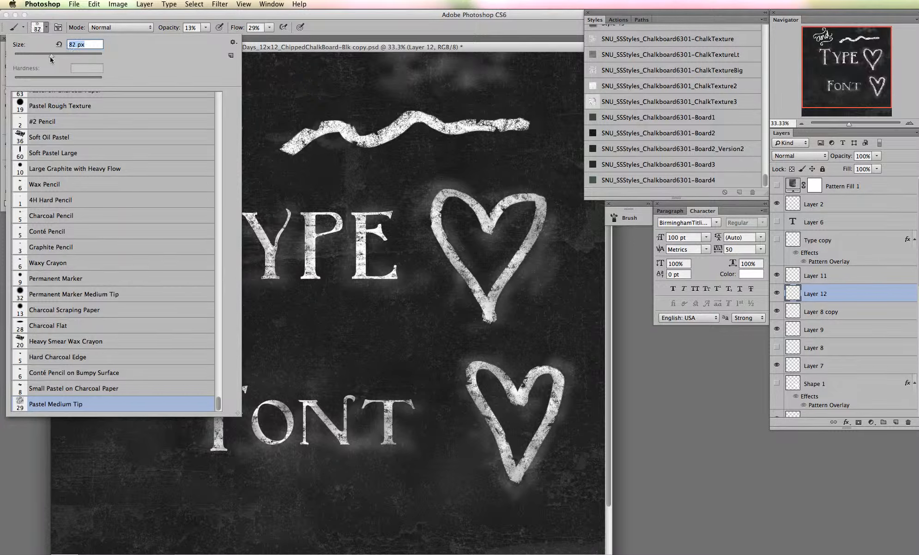
left_click(897, 422)
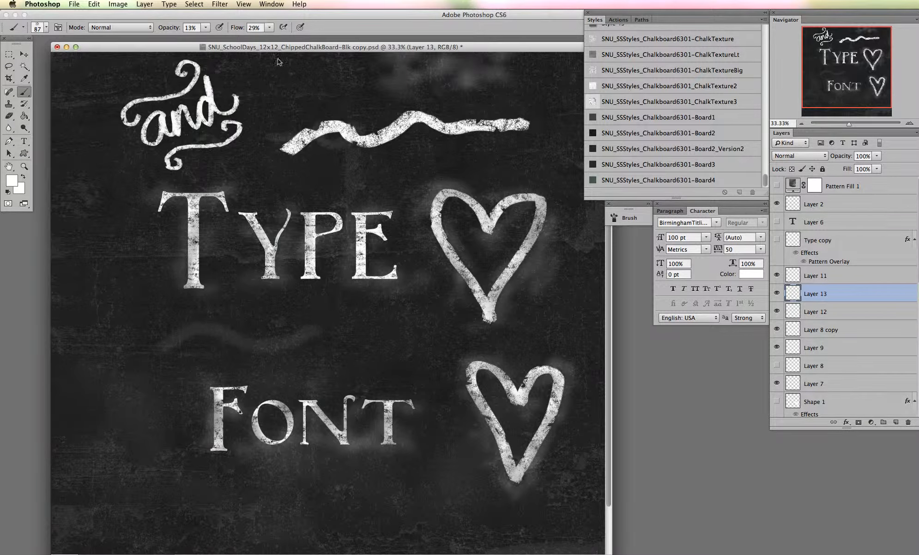
- Set opacity and flow to 100%, try wavy and zigzag pastel strokes around "Font" and beside "Type", and undo them
mouse_move(206, 27)
left_mouse_down()
mouse_move(215, 40)
mouse_move(309, 40)
left_mouse_up()
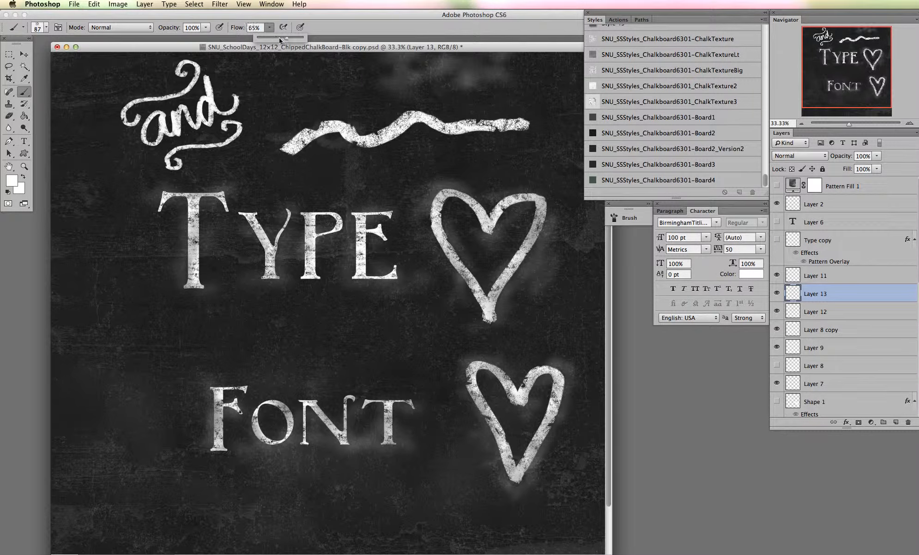
mouse_move(138, 365)
left_mouse_down()
mouse_move(282, 348)
mouse_move(403, 350)
left_mouse_up()
key("super+z")
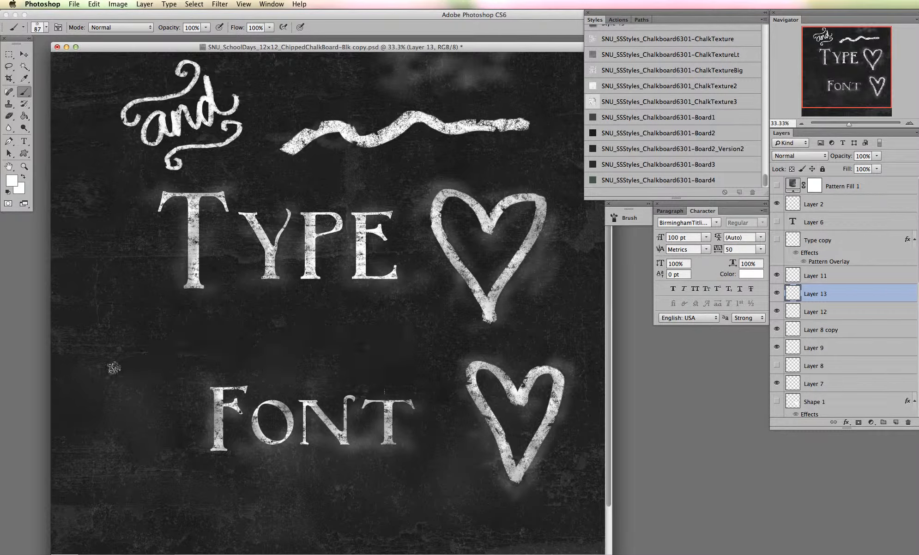
mouse_move(114, 370)
left_mouse_down()
mouse_move(127, 317)
mouse_move(117, 404)
mouse_move(148, 339)
mouse_move(103, 423)
mouse_move(260, 336)
mouse_move(360, 329)
left_mouse_up()
key("super+z")
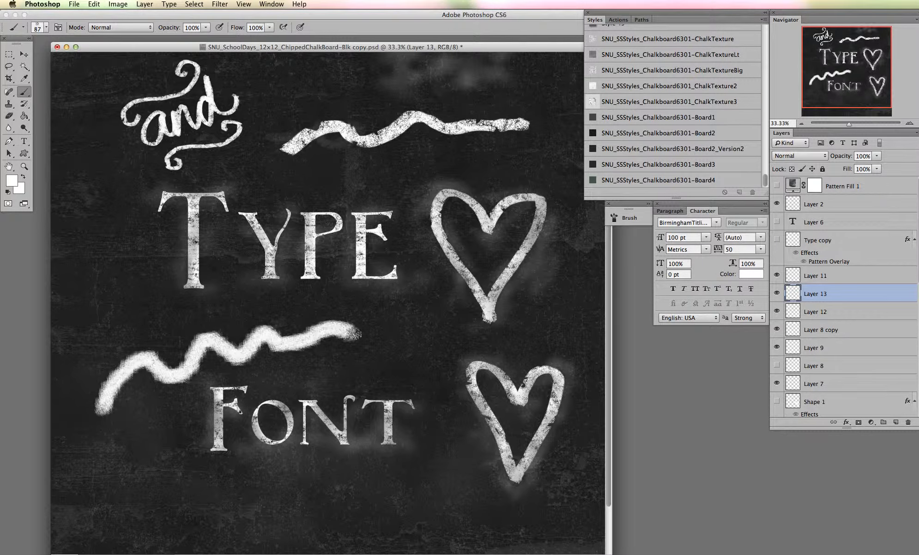
key("super+z")
left_click_drag(111, 229, 148, 395)
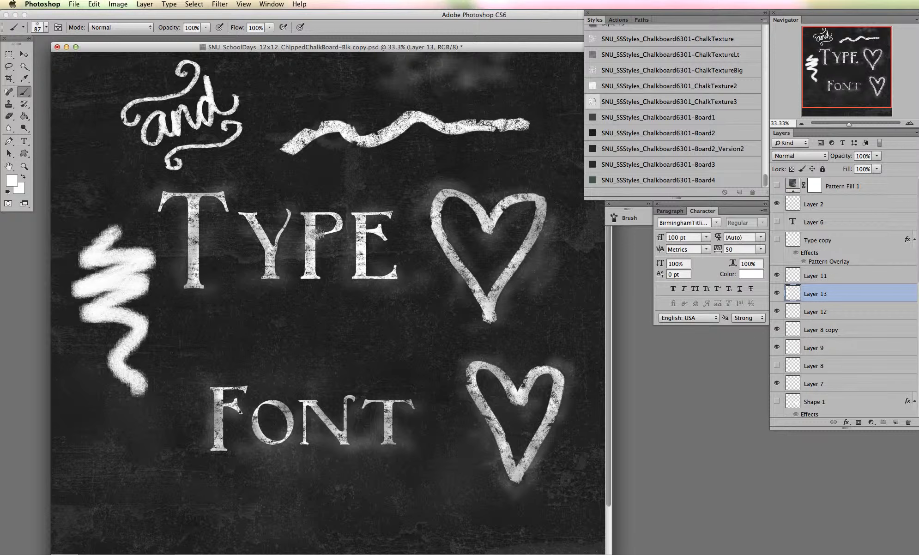
key("super+z")
- Set the brush flow to 80% and opacity to 83%, try a long vertical wavy stroke beside "Type", and undo it
left_click(47, 29)
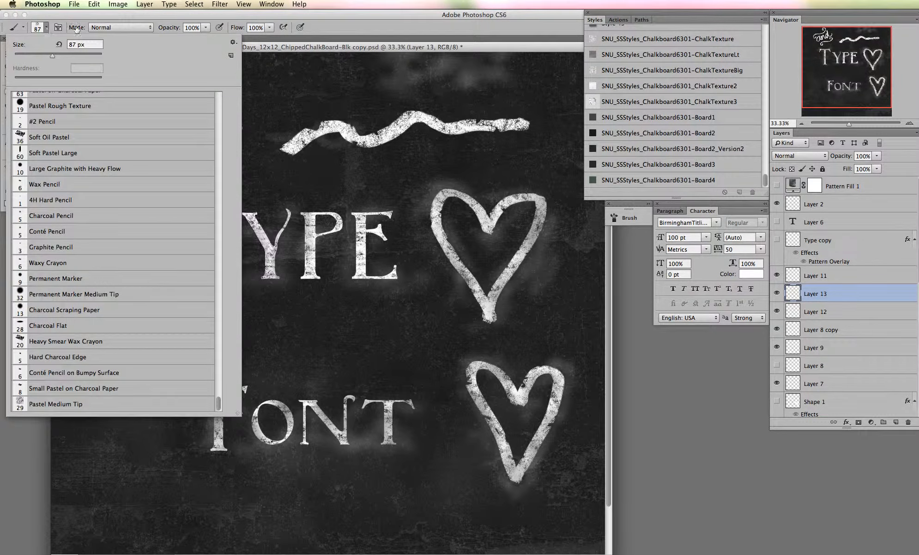
left_click(271, 29)
left_click_drag(272, 39, 200, 41)
left_click(206, 28)
mouse_move(94, 156)
left_mouse_down()
mouse_move(96, 326)
mouse_move(141, 408)
left_mouse_up()
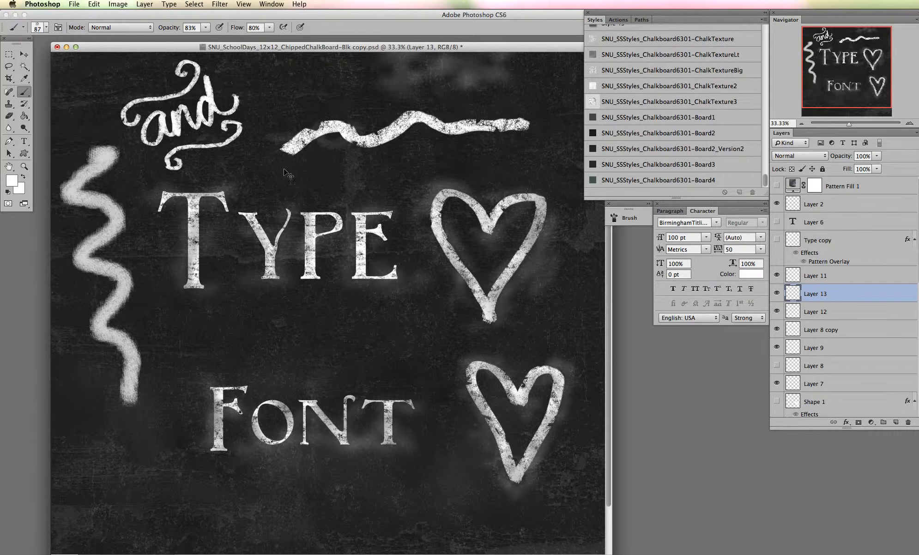
key("super+z")
- Switch to the Soft Pastel Large brush at 104 px, try horizontal strokes between "Type" and "Font", and undo them
left_click(47, 29)
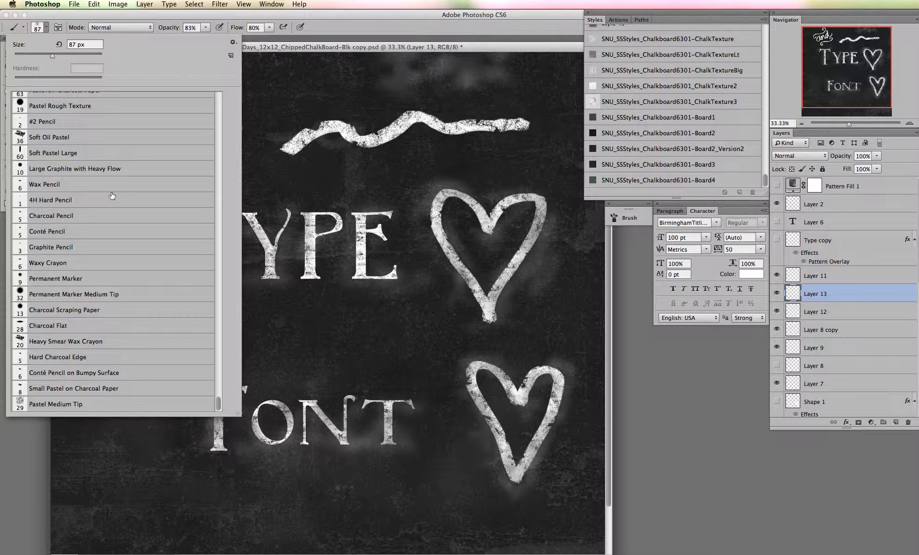
left_click(83, 157)
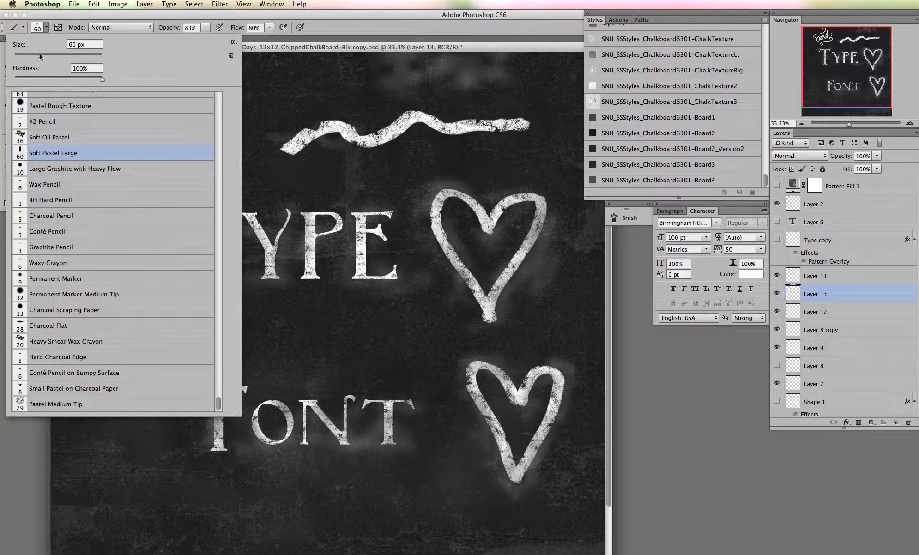
left_click_drag(40, 56, 60, 56)
left_click_drag(268, 326, 437, 325)
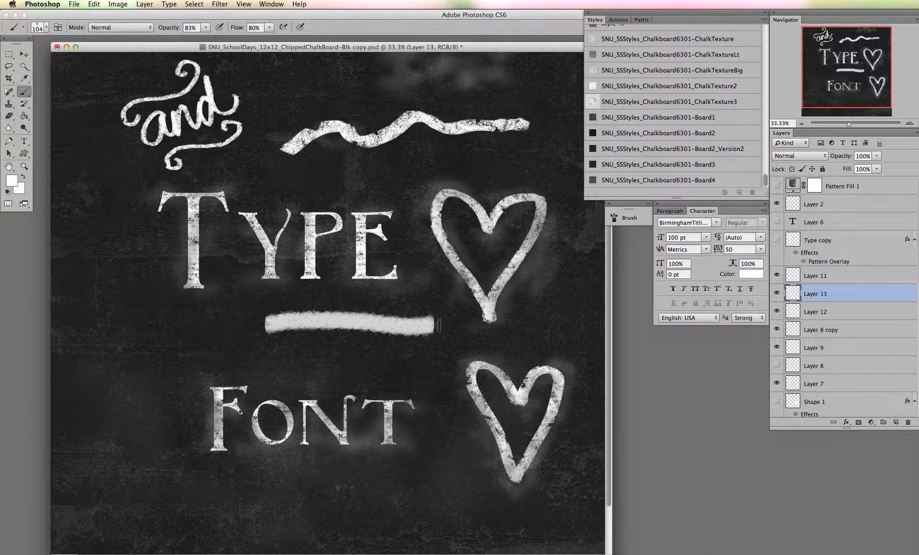
mouse_move(148, 347)
left_mouse_down()
mouse_move(207, 322)
mouse_move(424, 329)
left_mouse_up()
key("super+alt+z")
key("super+alt+z")
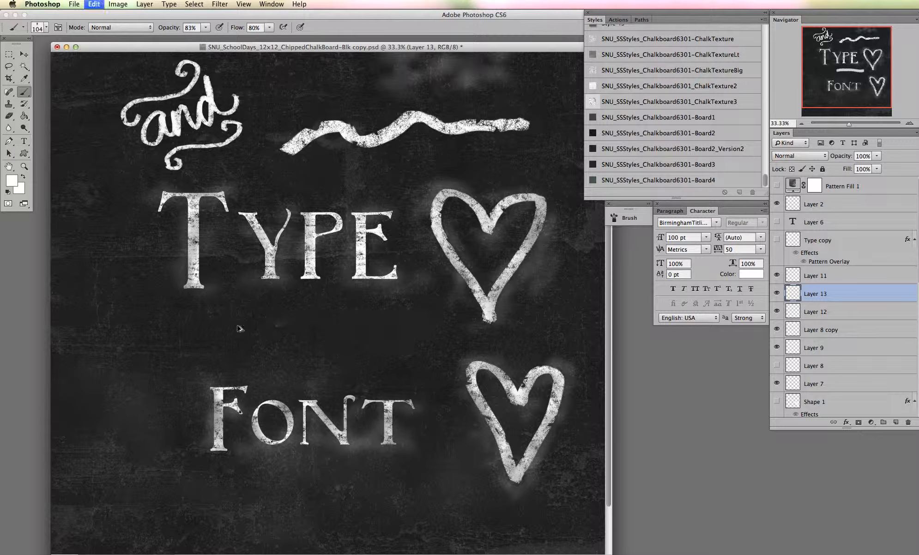
- Try a rough tall rectangle and a vertical stroke beside "Type" with the soft pastel brush, and undo them
mouse_move(68, 131)
left_mouse_down()
mouse_move(80, 362)
mouse_move(189, 356)
left_mouse_up()
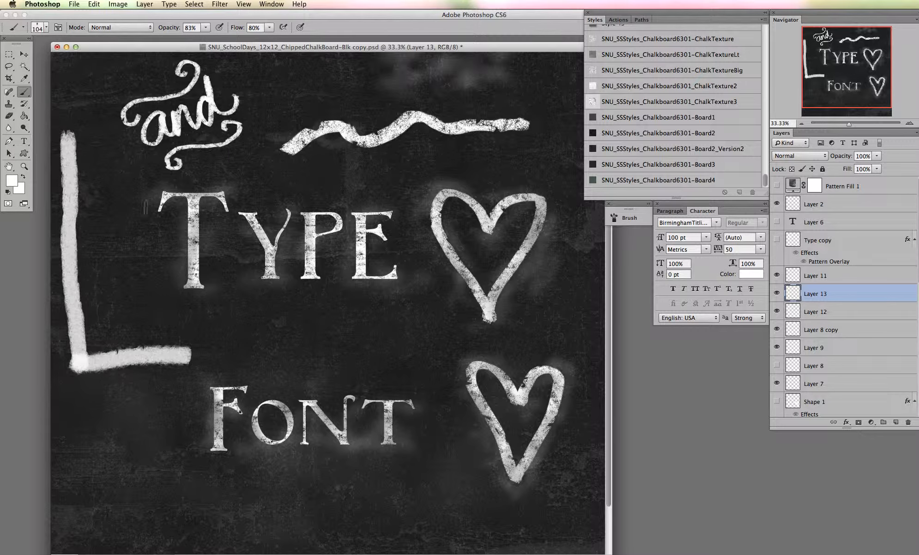
mouse_move(123, 138)
left_mouse_down()
mouse_move(156, 345)
mouse_move(102, 144)
mouse_move(69, 135)
left_mouse_up()
key("super+z")
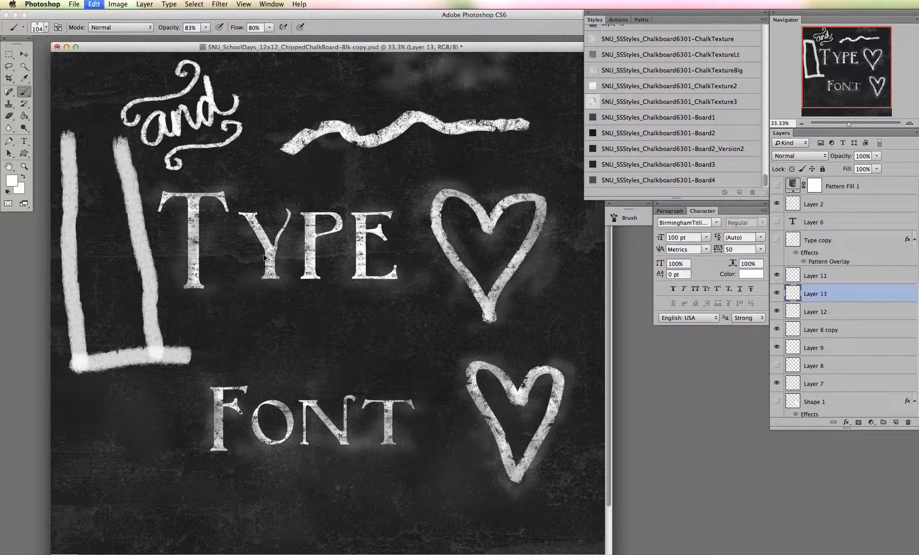
key("super+alt+z")
key("super+alt+z")
key("super+alt+z")
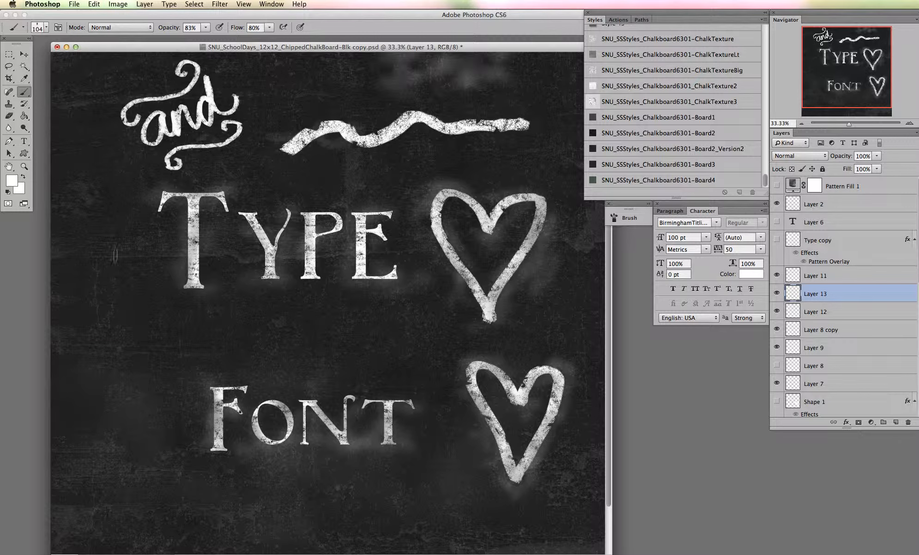
mouse_move(111, 259)
left_mouse_down()
mouse_move(103, 324)
mouse_move(127, 476)
left_mouse_up()
key("super+z")
- Switch to the Heavy Smear Wax Crayon brush at 100 px, try strokes above "Font" and beside "Type", and undo them
left_click(47, 27)
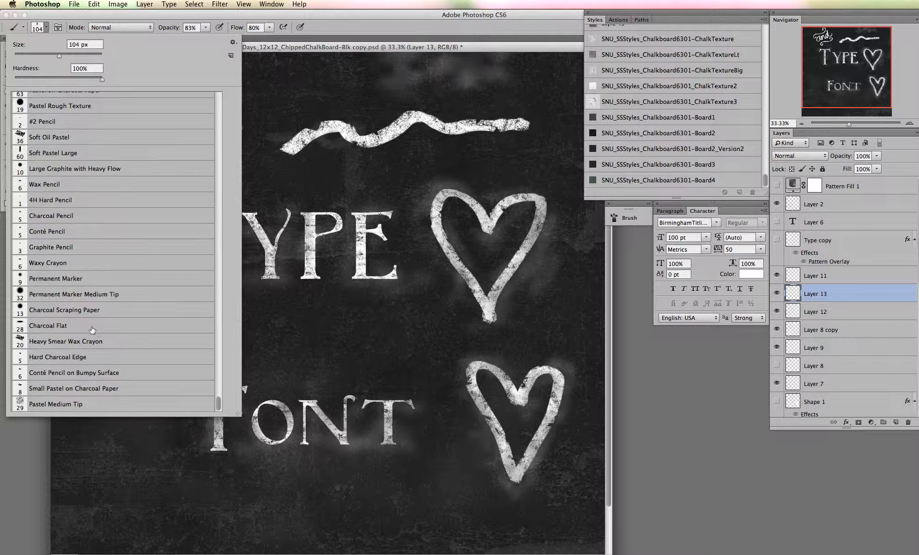
left_click(108, 344)
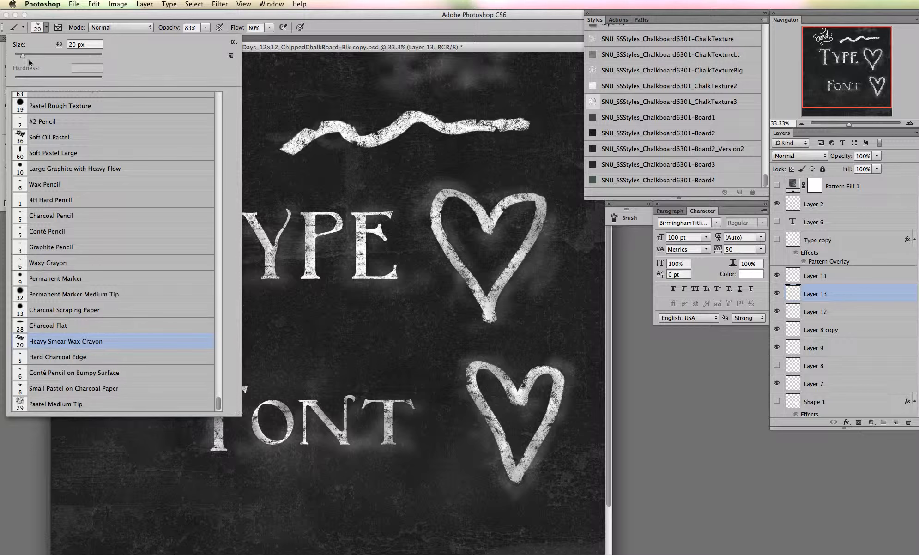
left_click_drag(24, 57, 58, 56)
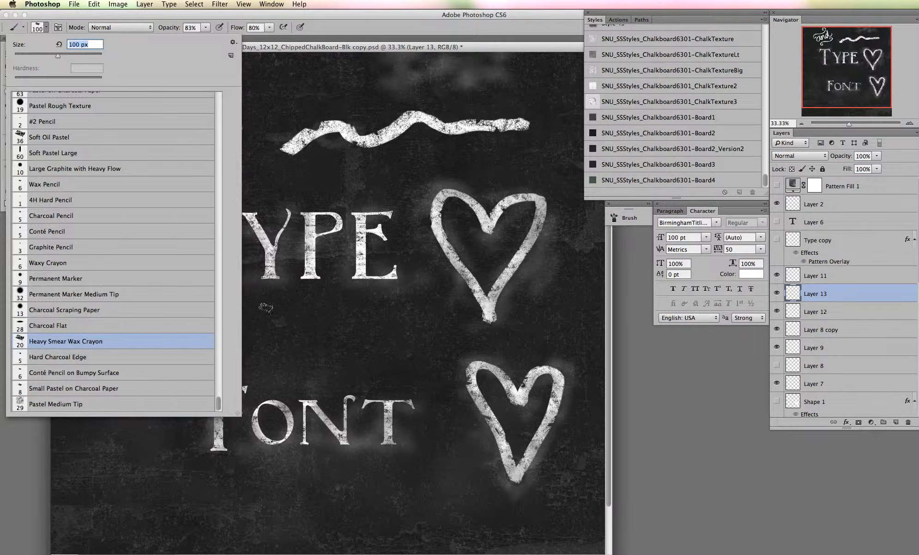
left_click(266, 308)
mouse_move(272, 344)
left_mouse_down()
mouse_move(383, 343)
mouse_move(478, 319)
left_mouse_up()
key("ctrl+z")
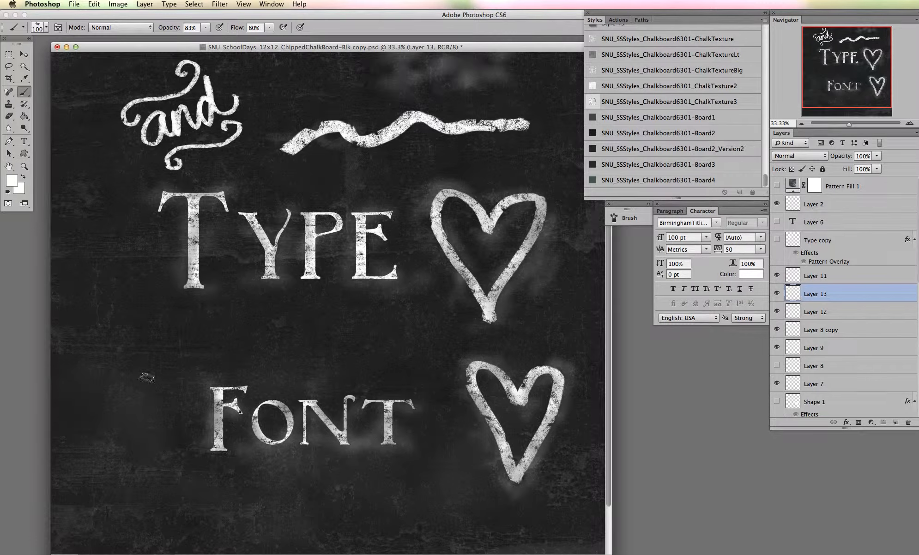
left_click_drag(129, 355, 420, 363)
key("ctrl+z")
left_click_drag(68, 65, 65, 360)
key("ctrl+z")
- Try a solid round chalk patch between "Type" and "Font" near the board's edge with the wax crayon brush, and undo it
left_click(47, 28)
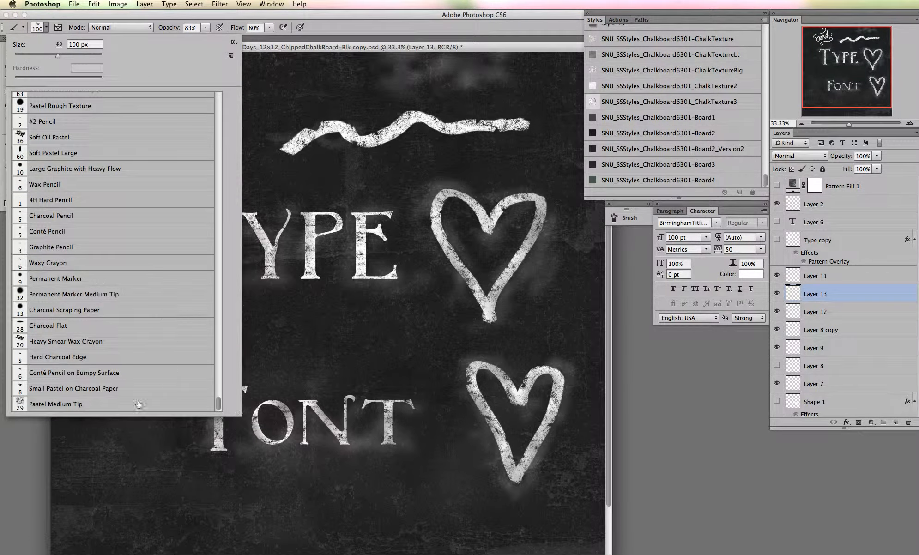
left_click(322, 45)
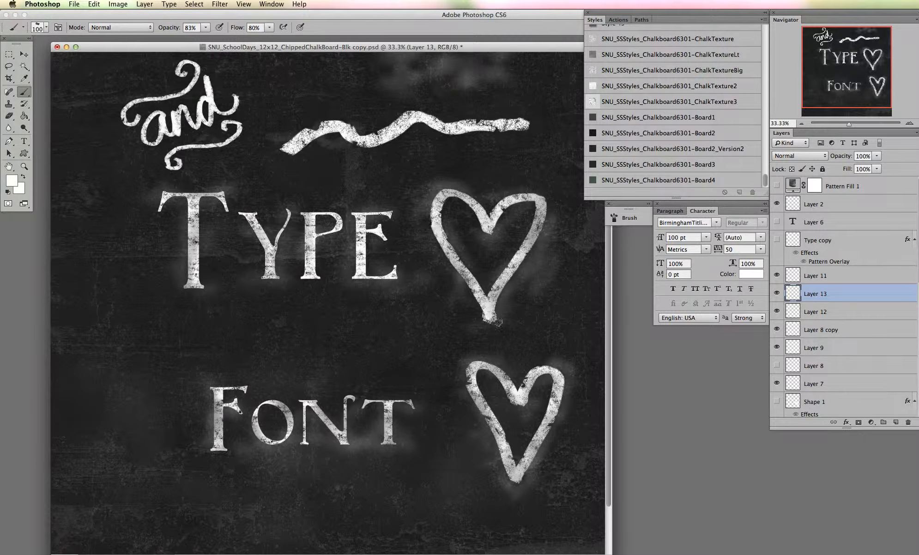
mouse_move(117, 310)
left_mouse_down()
mouse_move(98, 287)
mouse_move(116, 359)
mouse_move(148, 321)
mouse_move(131, 335)
mouse_move(119, 312)
mouse_move(102, 316)
mouse_move(123, 341)
left_mouse_up()
key("super+z")
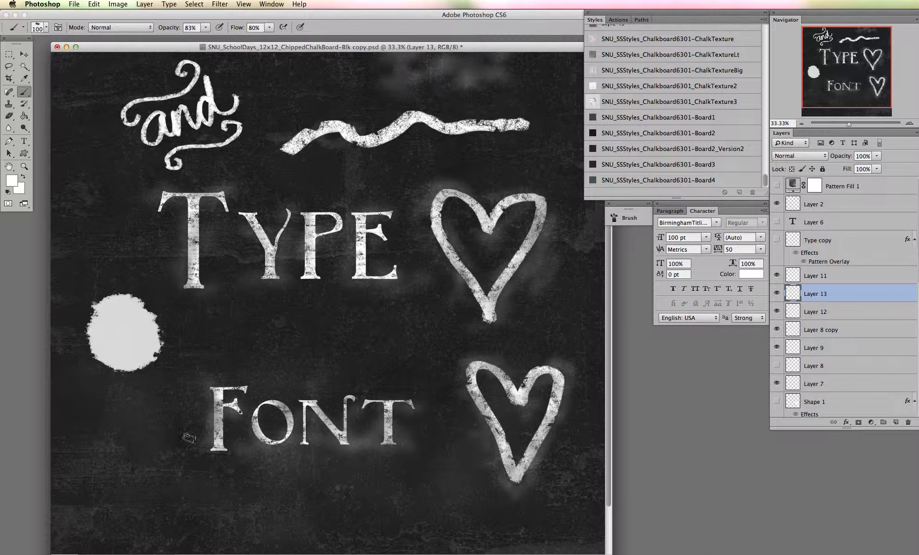
key("super+z")
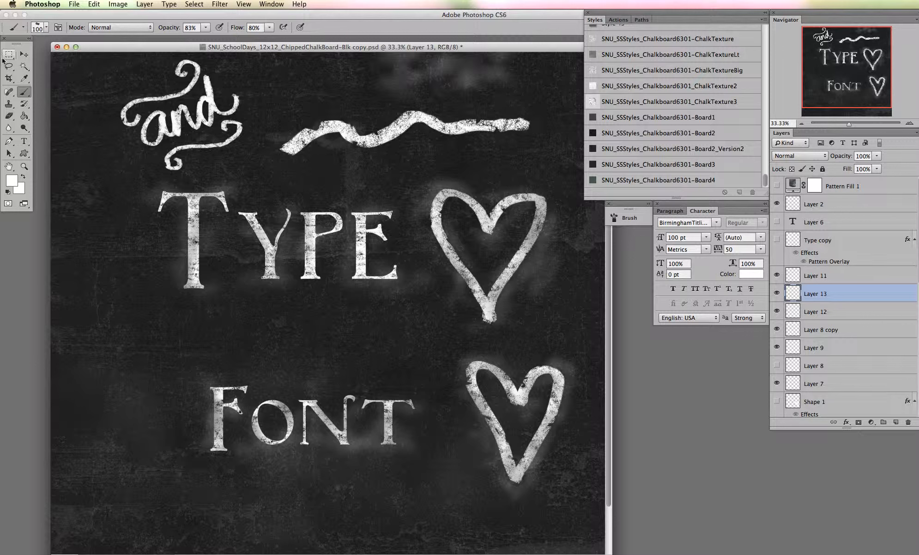
- Undo the addition of the empty layer above Layer 12 and the last chalk dust strokes around the lower heart
left_click(24, 55)
left_click(399, 133)
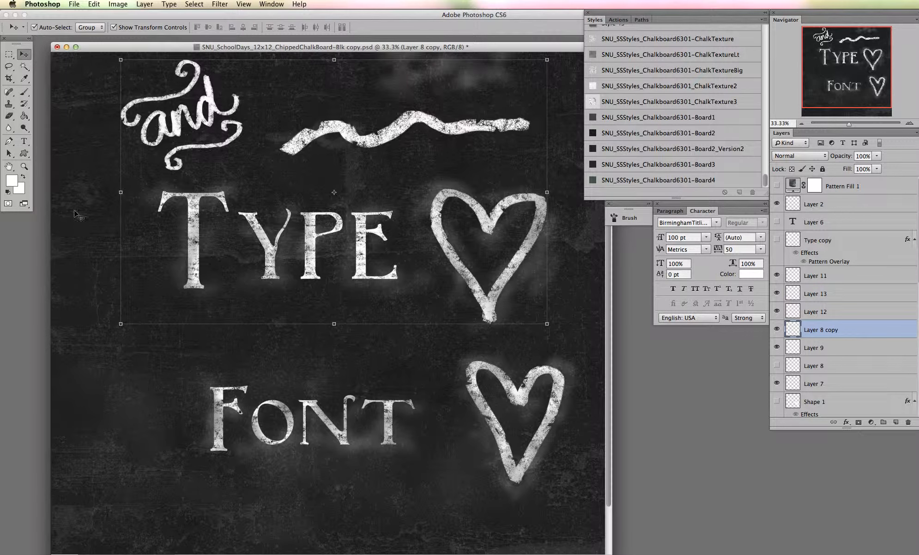
key("super+z")
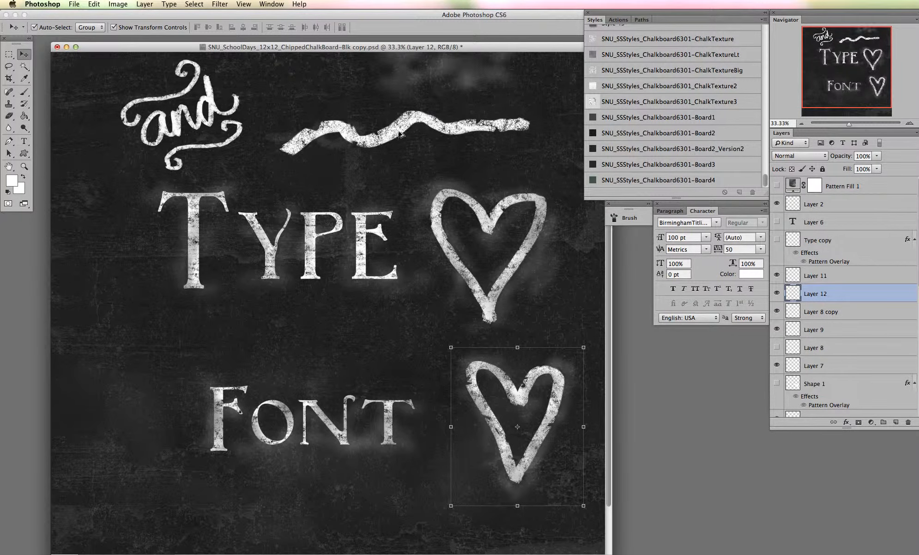
left_click_drag(394, 131, 401, 133)
left_click_drag(390, 129, 399, 127)
key("super+alt+z")
key("super+alt+z")
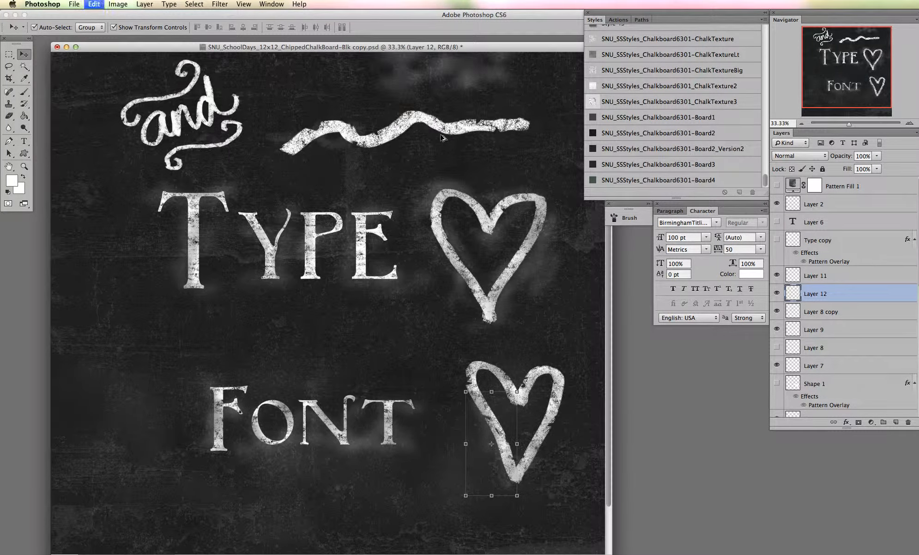
- Lasso the wavy chalk line on Layer 8 copy, delete it and deselect
left_click(409, 128)
left_click_drag(8, 66, 51, 66)
mouse_move(341, 101)
left_mouse_down()
mouse_move(301, 104)
mouse_move(265, 150)
mouse_move(315, 173)
mouse_move(505, 147)
mouse_move(555, 114)
mouse_move(351, 100)
left_mouse_up()
key("Delete")
key("super+d")
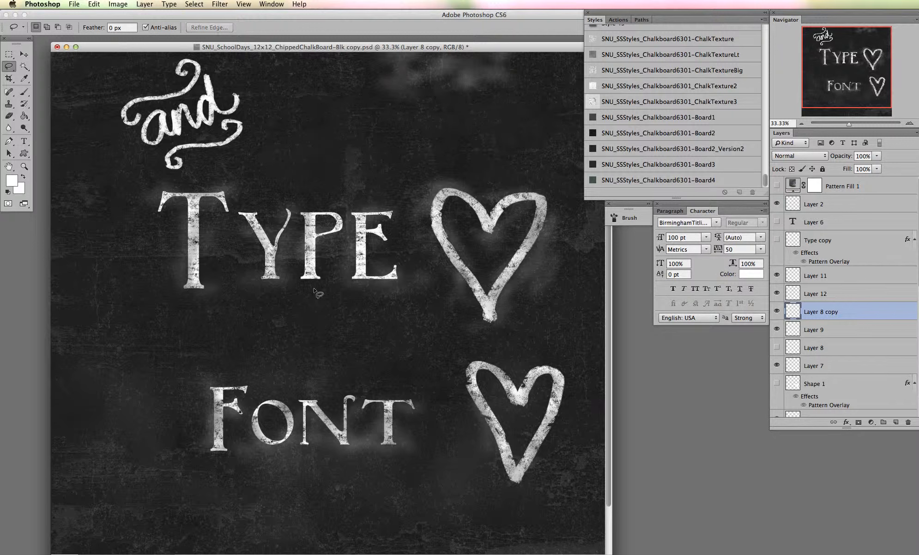
left_click(24, 54)
left_click_drag(295, 51, 290, 46)
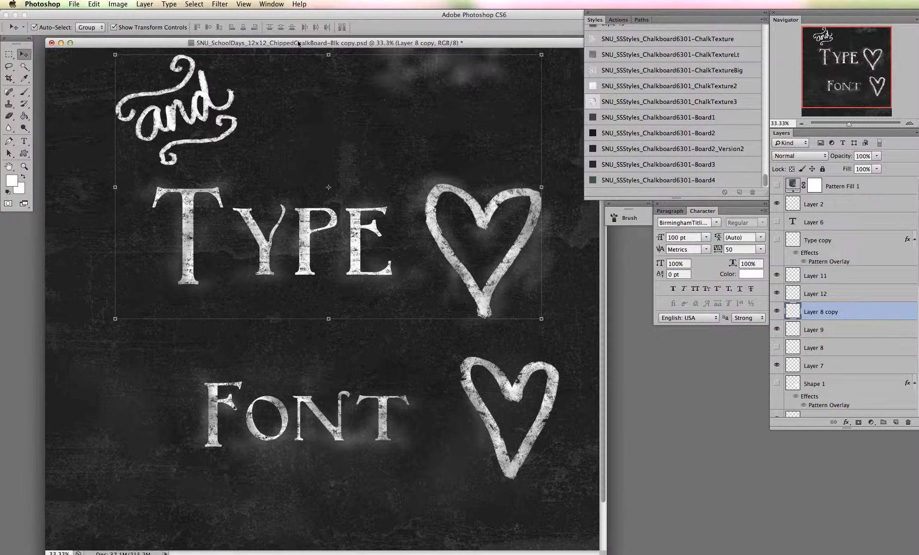
- Switch to the Untitled-1 document and move the Chalkduster text to the horizontal middle near the board's upper edge
left_click_drag(508, 43, 538, 103)
left_click(485, 76)
left_click_drag(485, 77, 484, 72)
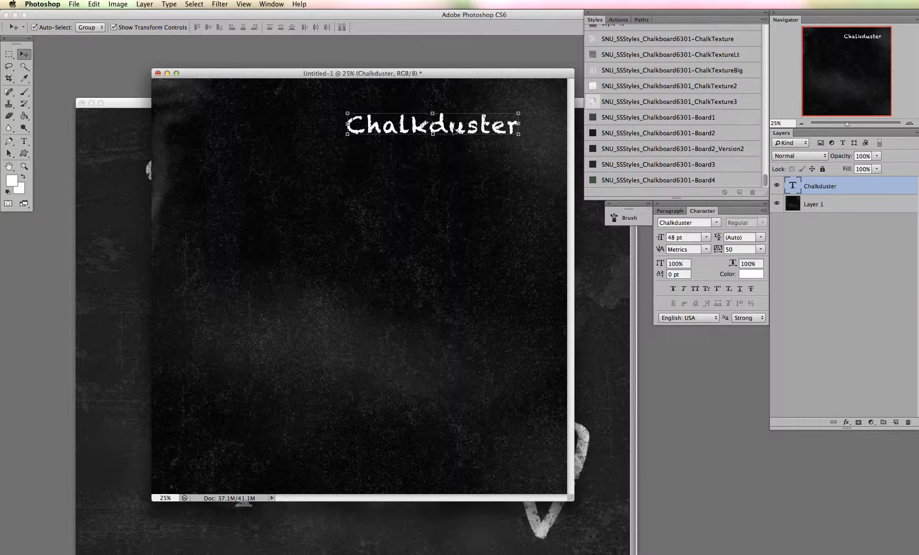
left_click_drag(456, 130, 365, 124)
left_click_drag(367, 131, 369, 130)
left_click_drag(436, 75, 428, 60)
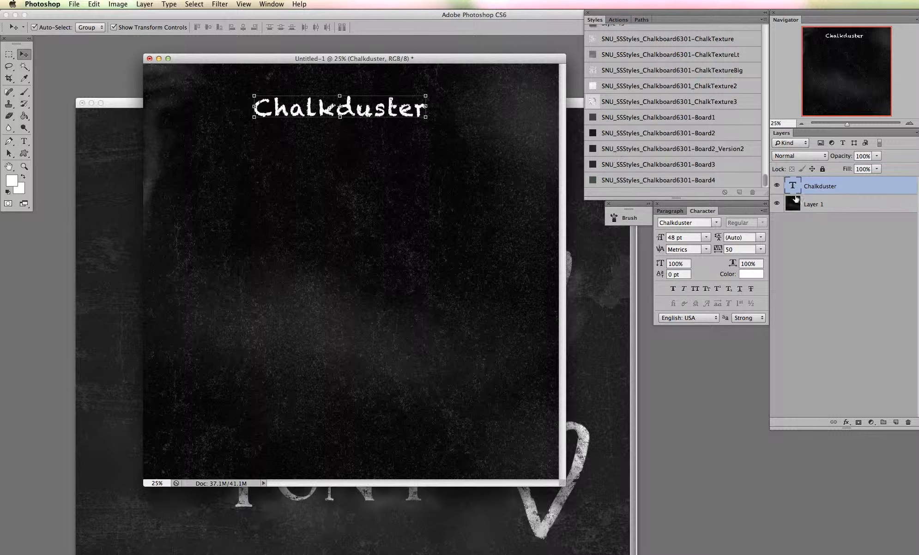
- Hide the Chalkduster text layer, apply the SNU_SSStyles_Chalkboard6301-Board1 style to Layer 1 and snap its pattern overlay to the origin
left_click(777, 185)
left_click(822, 208)
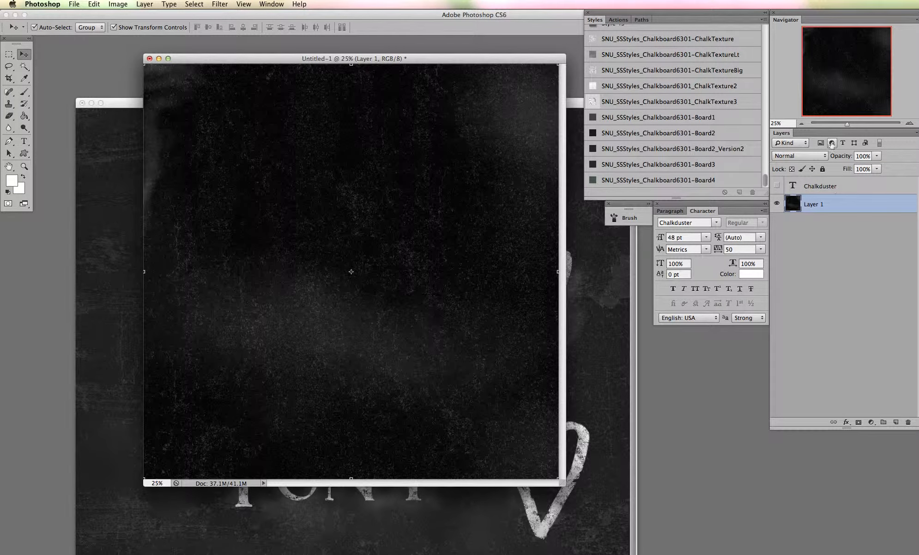
left_click(714, 124)
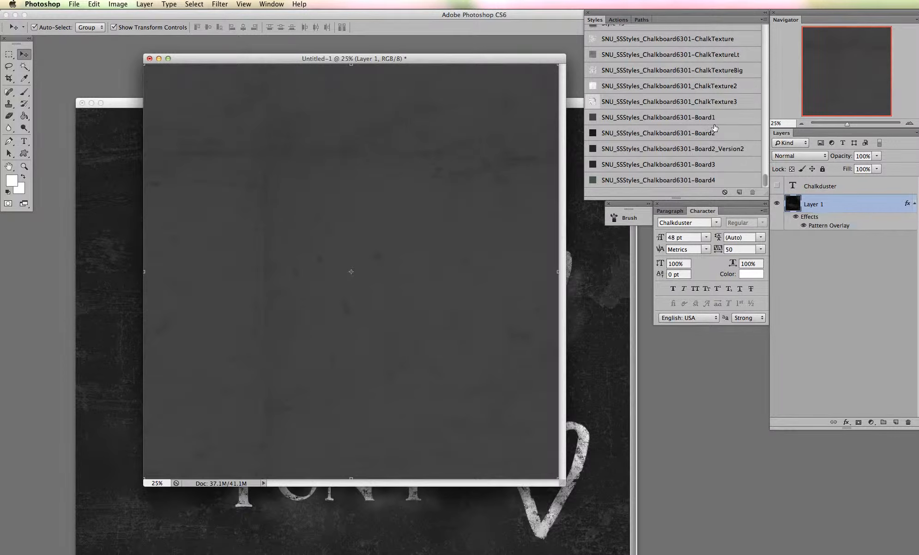
double_click(830, 226)
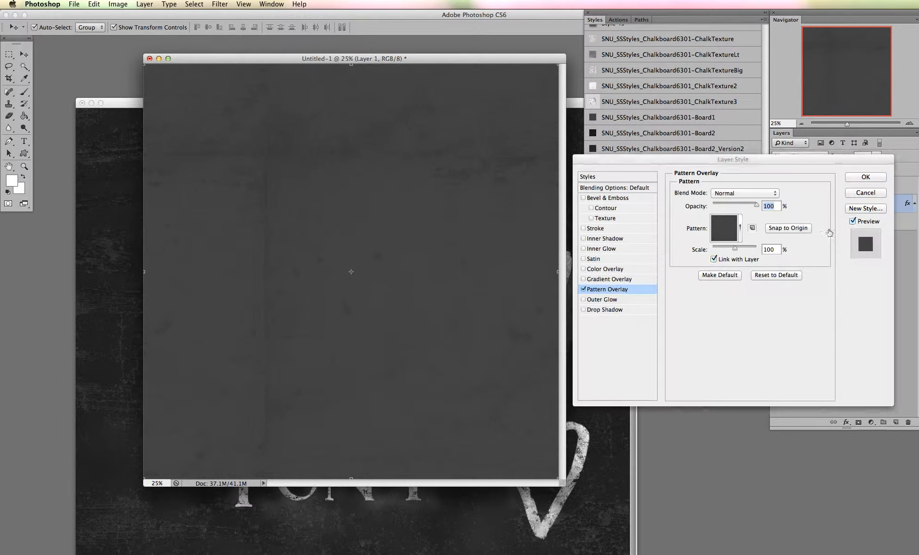
left_click(795, 231)
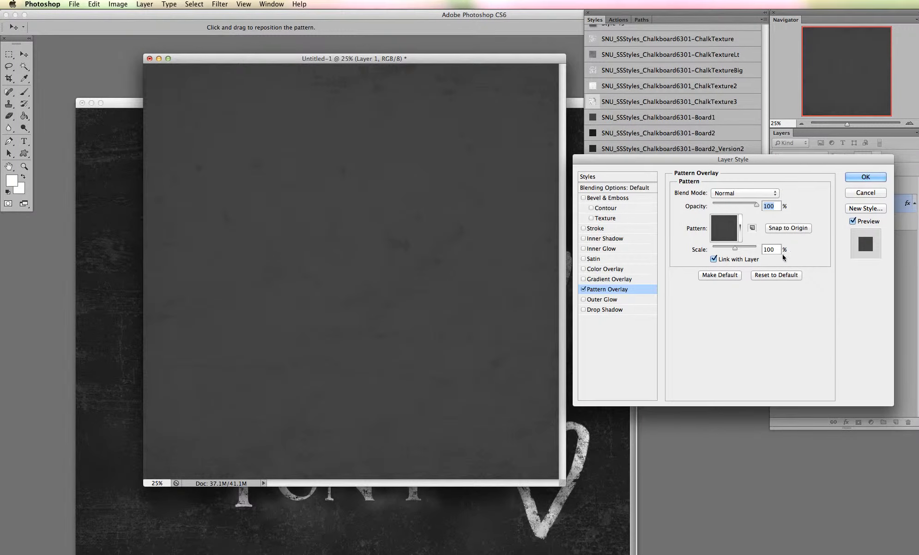
left_click(866, 178)
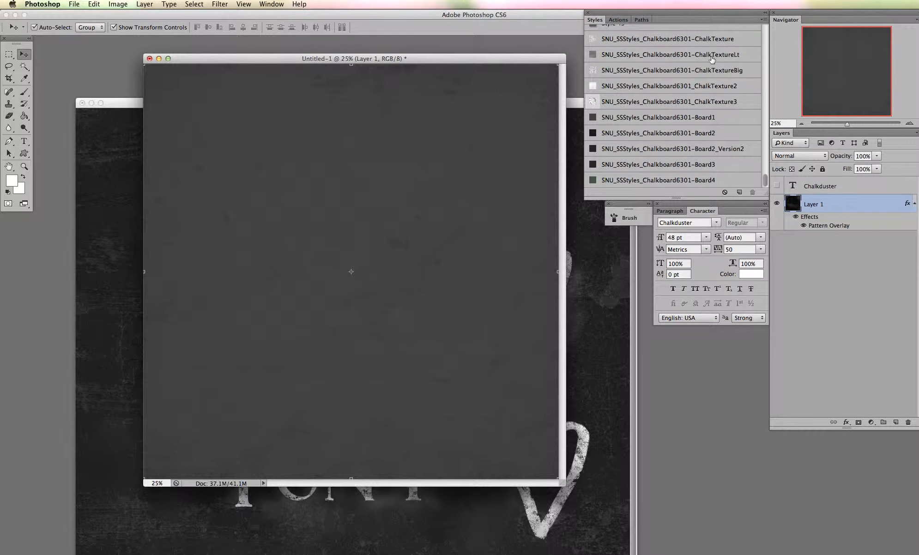
- Apply the SNU_SSStyles_Chalkboard6301-Board2 style to Layer 1 and snap its pattern overlay to the origin
left_click(703, 137)
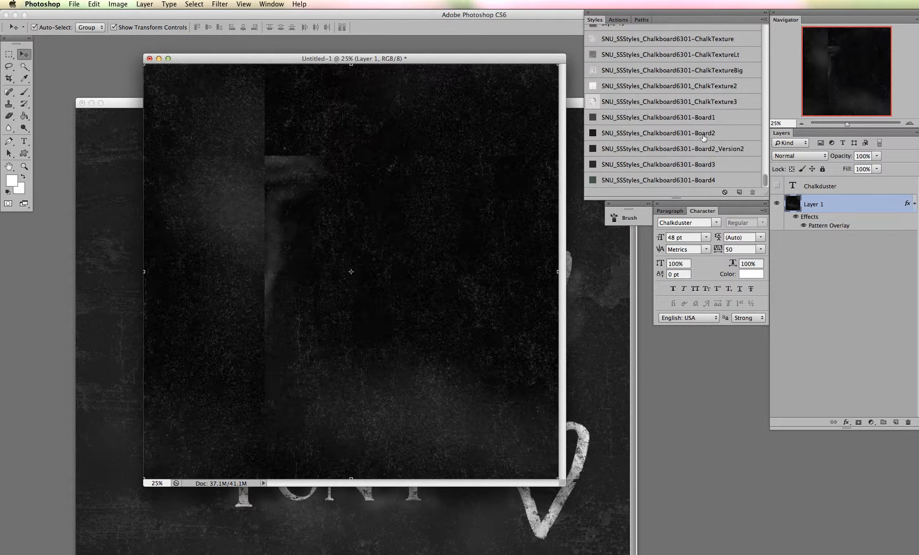
double_click(830, 226)
left_click(788, 229)
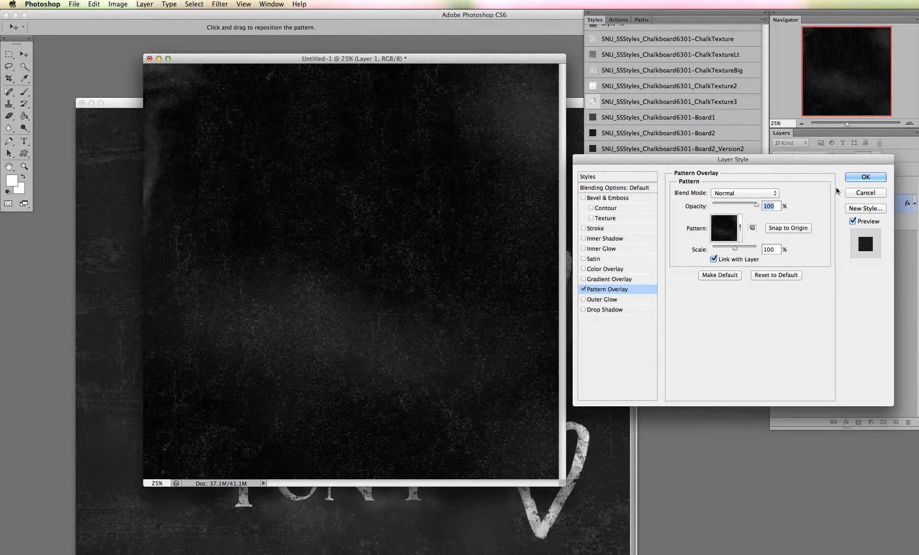
left_click(866, 177)
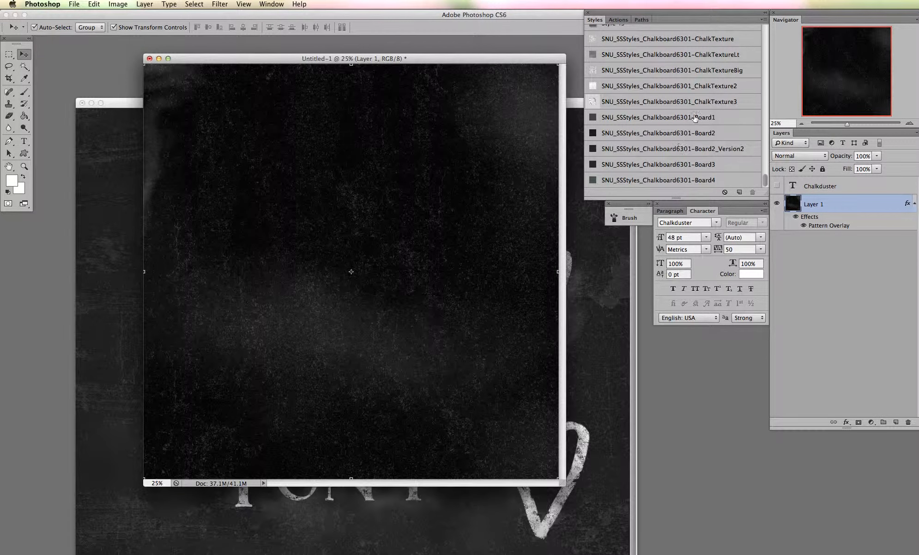
- Apply the SNU_SSStyles_Chalkboard6301-Board2_Version2 style to Layer 1 and snap its pattern overlay to the origin
left_click(700, 151)
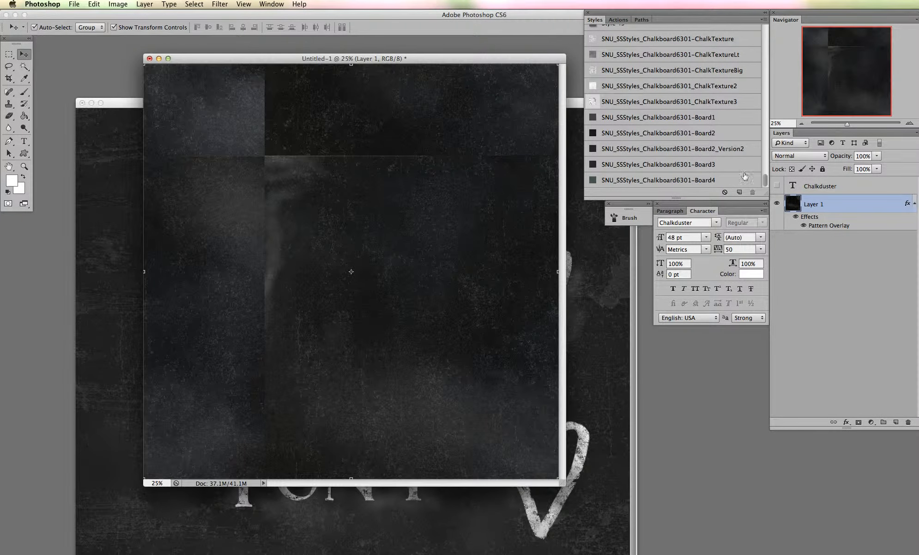
double_click(830, 226)
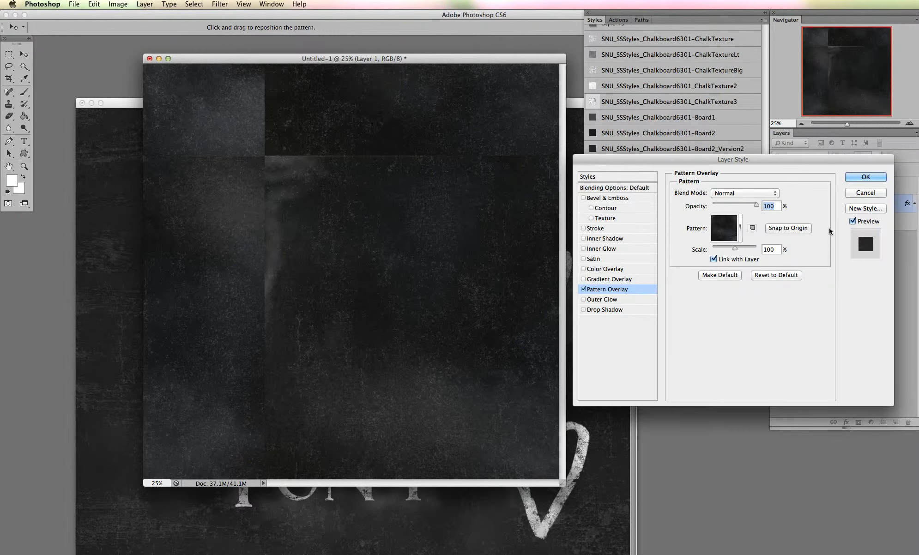
left_click(788, 228)
left_click(866, 177)
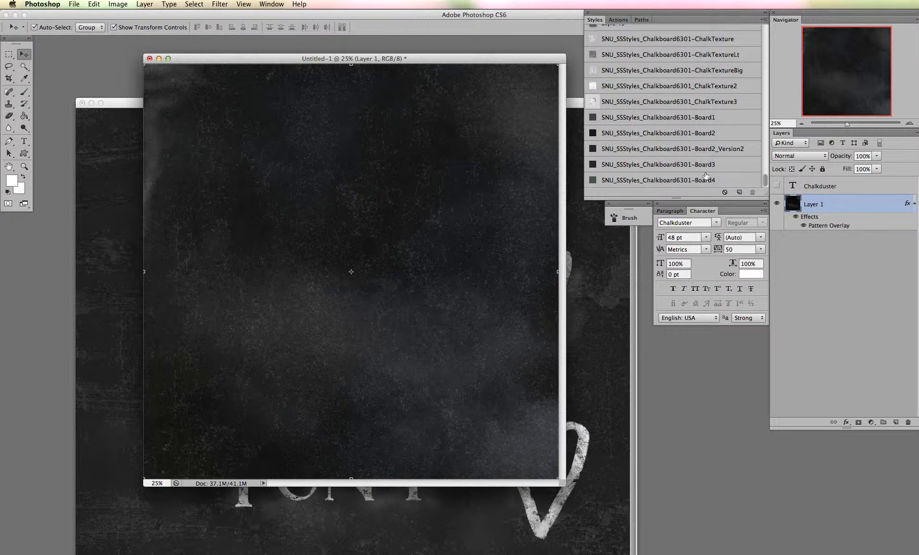
- Apply the SNU_SSStyles_Chalkboard6301-Board3 style to Layer 1 and snap its pattern overlay to the origin
left_click(721, 170)
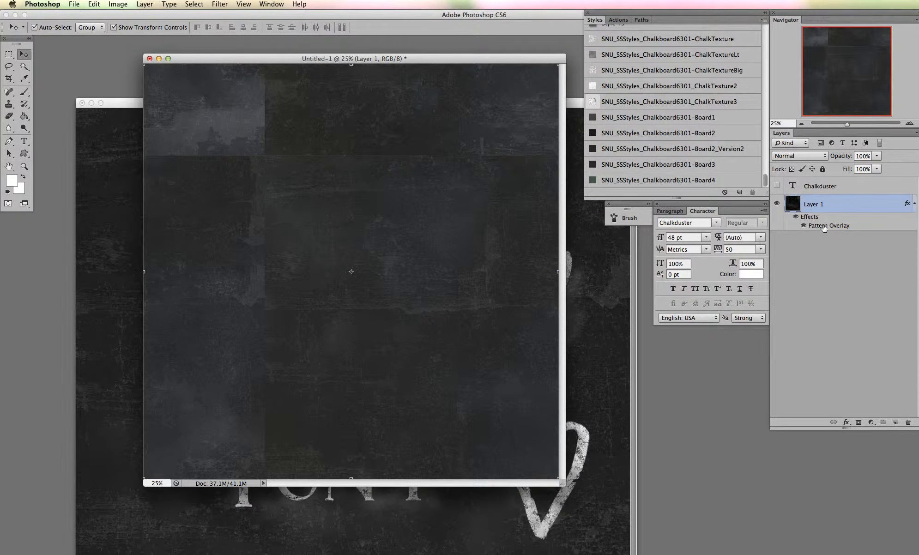
double_click(829, 226)
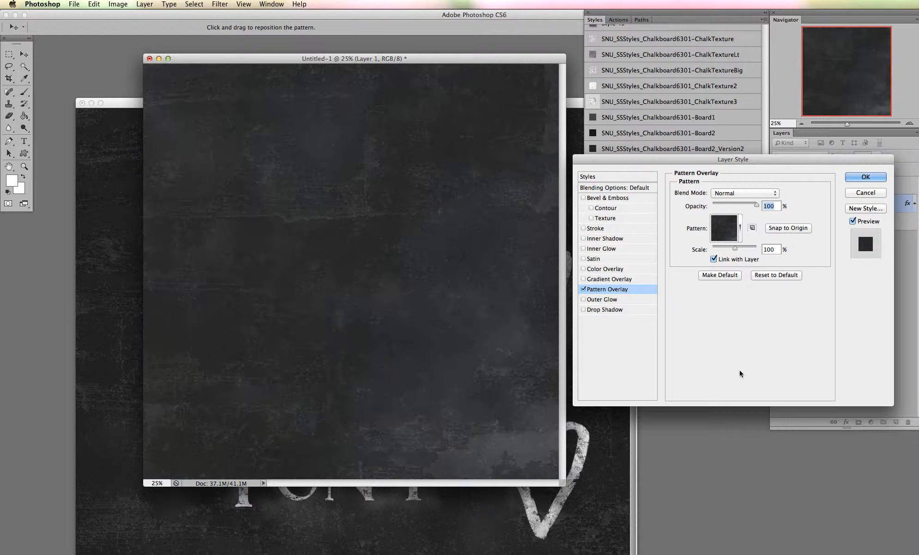
left_click(866, 179)
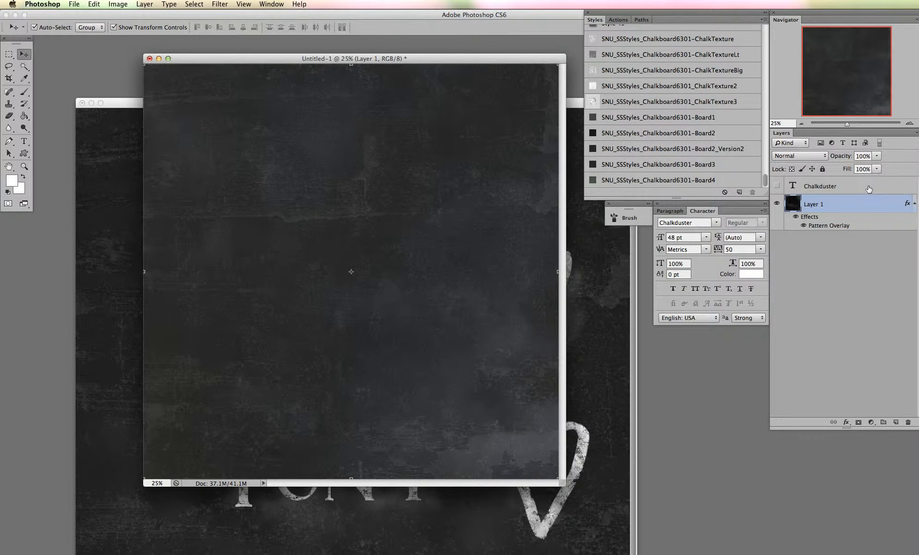
- Apply the green SNU_SSStyles_Chalkboard6301-Board4 style to Layer 1 and snap its pattern overlay to the origin
left_click(719, 181)
double_click(832, 230)
left_click(788, 228)
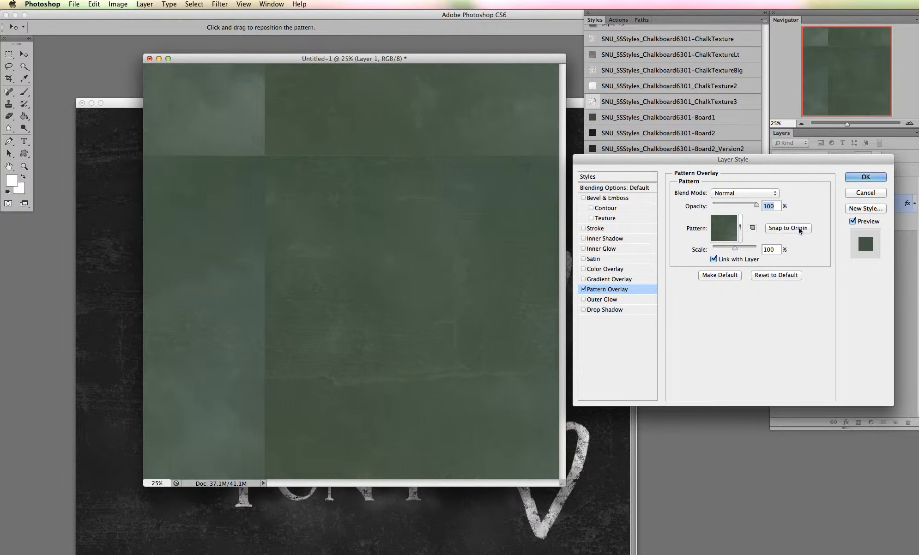
left_click(866, 178)
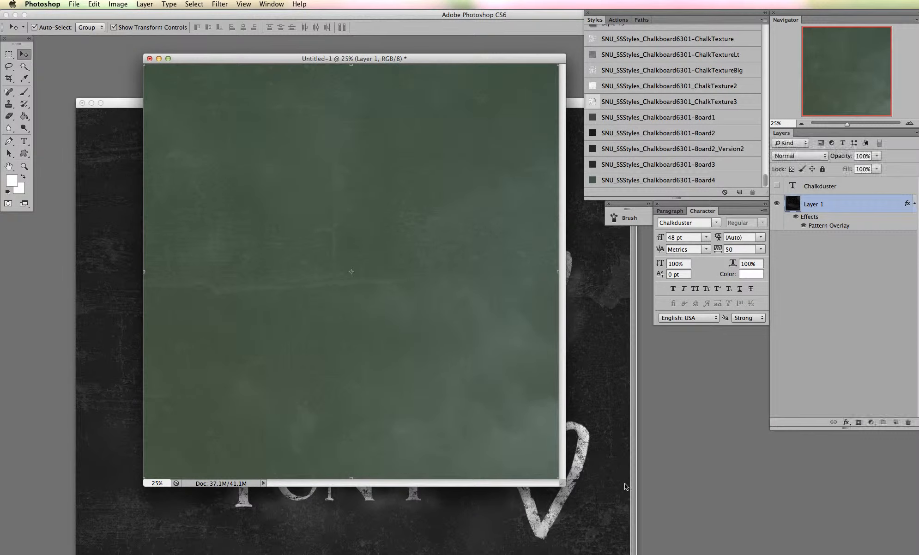
- Return to the SNU_SchoolDays chalkboard document and shift the Layer 8 copy artwork, with "and" and the upper heart, slightly left
left_click_drag(516, 62, 474, 147)
left_click_drag(527, 105, 506, 34)
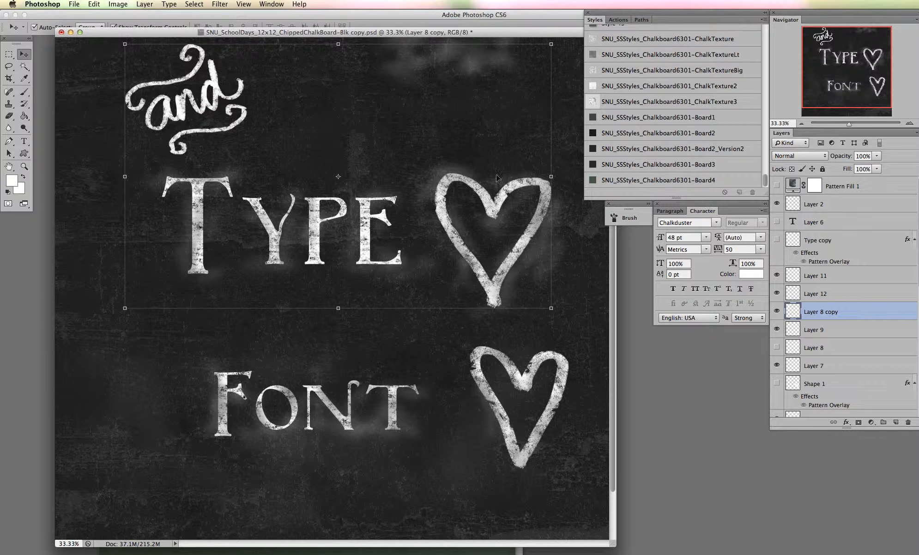
left_click_drag(498, 211, 493, 211)
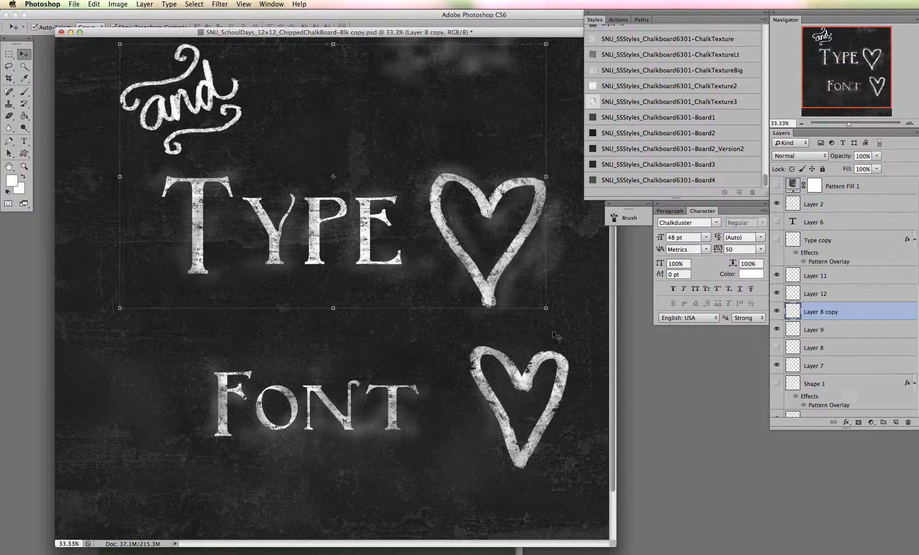